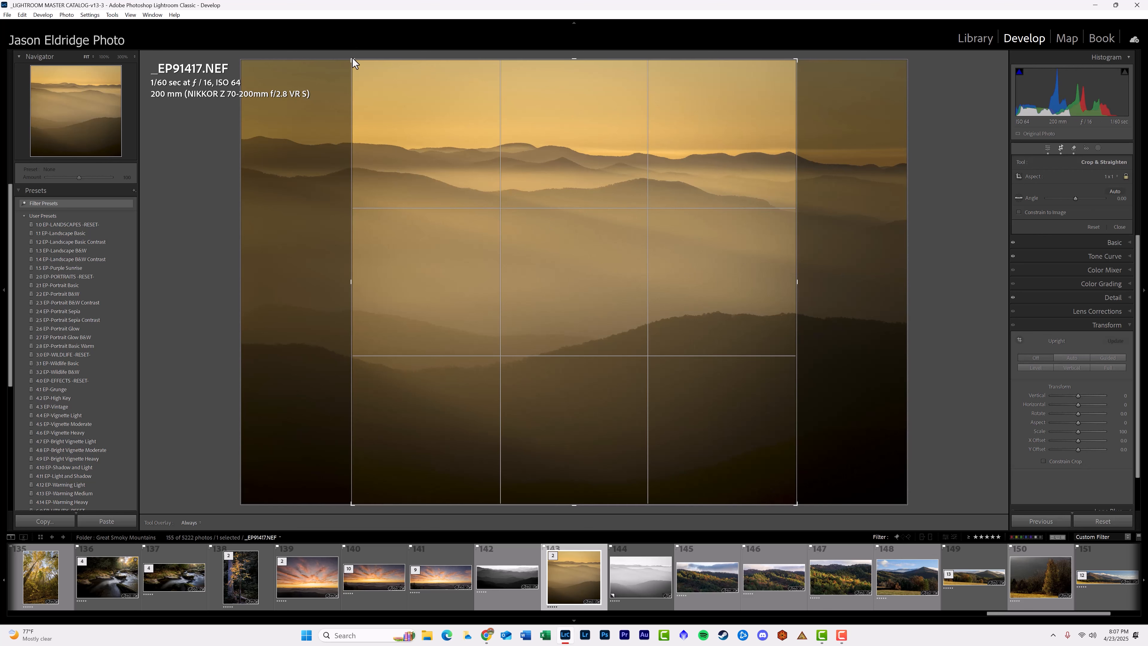
- Try resizing the 1 x 1 crop and reshaping it freely with its aspect ratio unlocked, and reset the crop
{"action": "left_click_drag", "start_coordinate": [353, 62], "coordinate": [376, 43]}
{"action": "left_click", "coordinate": [1125, 176]}
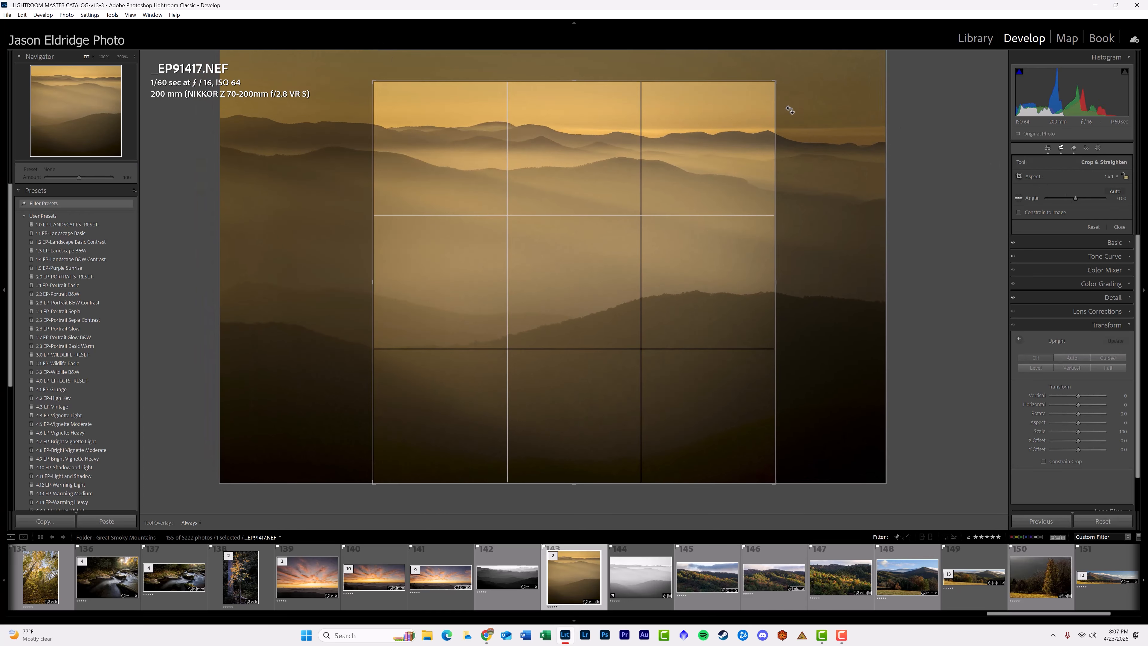
{"action": "left_click_drag", "start_coordinate": [776, 83], "coordinate": [873, 192]}
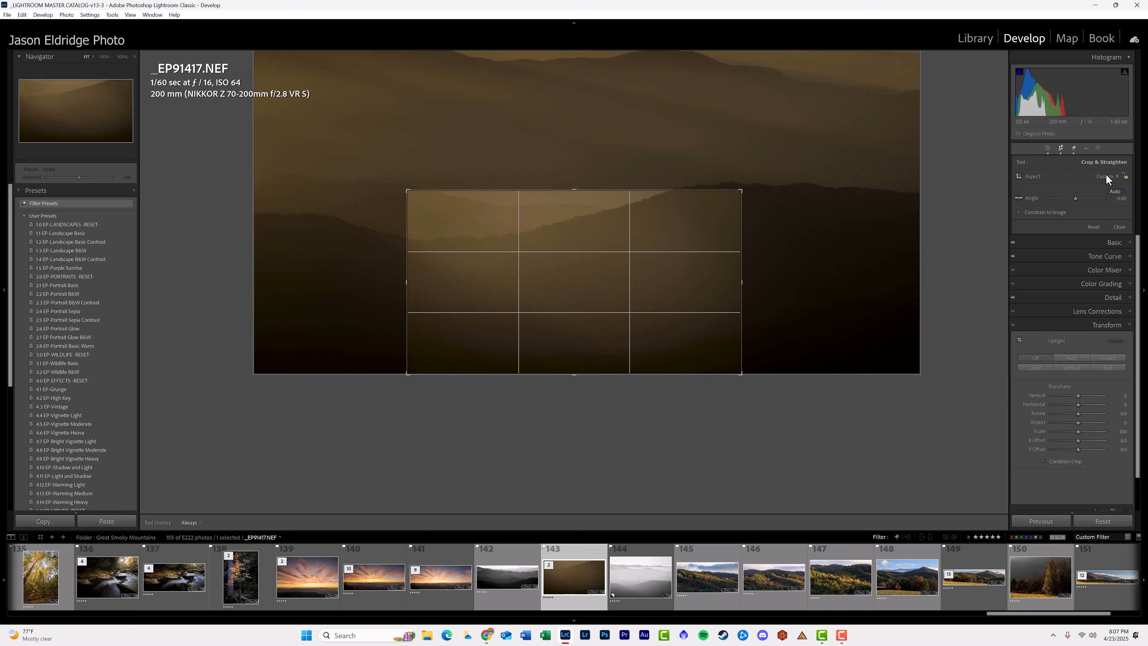
{"action": "left_click_drag", "start_coordinate": [741, 189], "coordinate": [828, 98]}
{"action": "left_click", "coordinate": [1093, 227]}
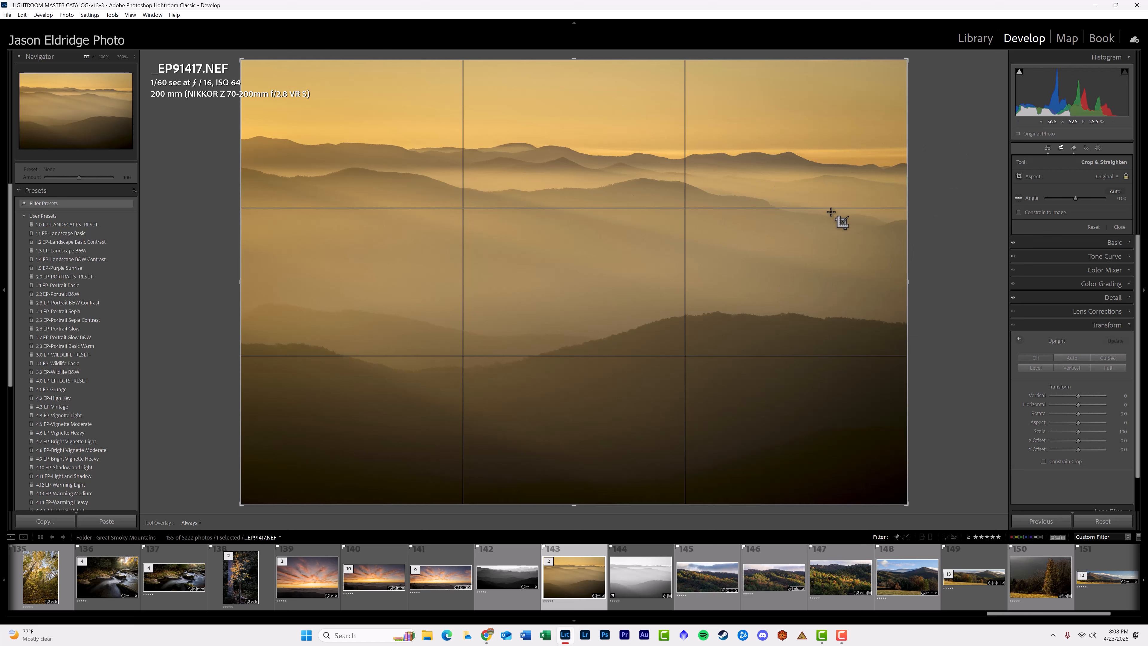
- Apply a custom 7 x 2.57 aspect ratio to the crop of the misty mountain photo
{"action": "left_click", "coordinate": [1125, 176]}
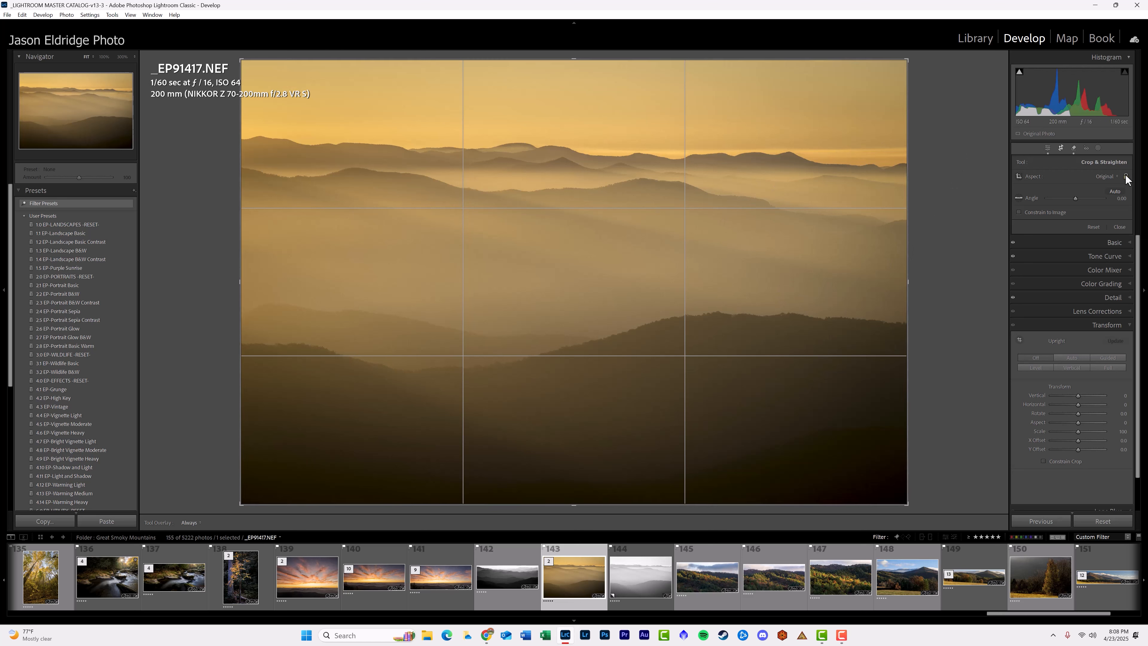
{"action": "left_click", "coordinate": [1125, 176]}
{"action": "left_click", "coordinate": [1126, 178]}
{"action": "left_click", "coordinate": [1100, 177]}
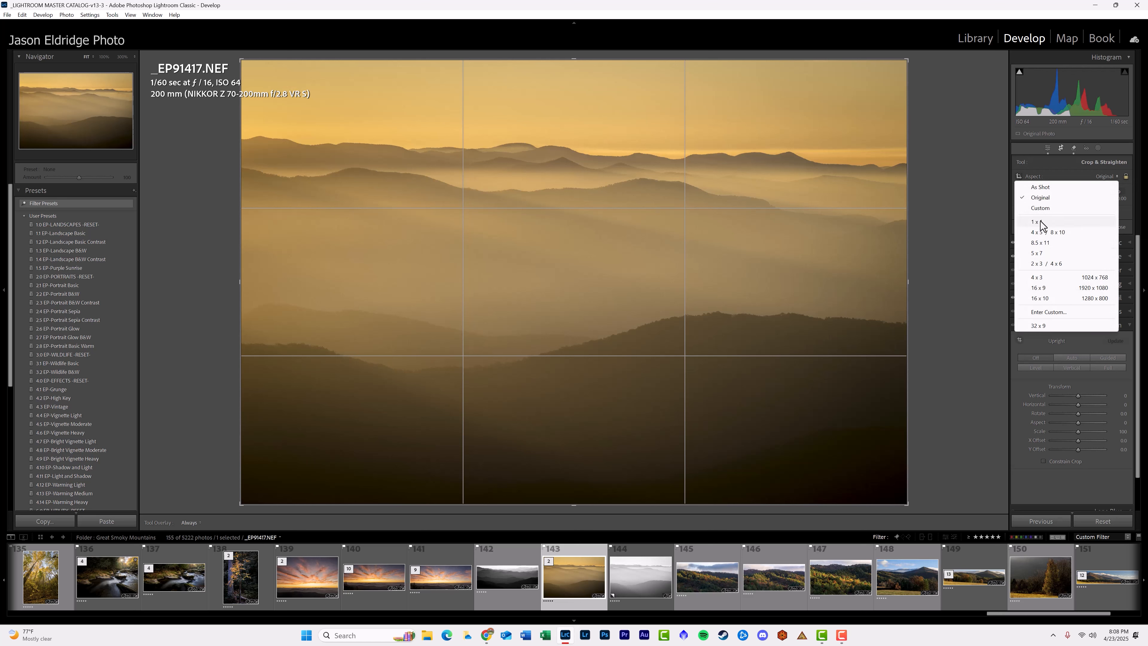
{"action": "left_click", "coordinate": [1044, 312]}
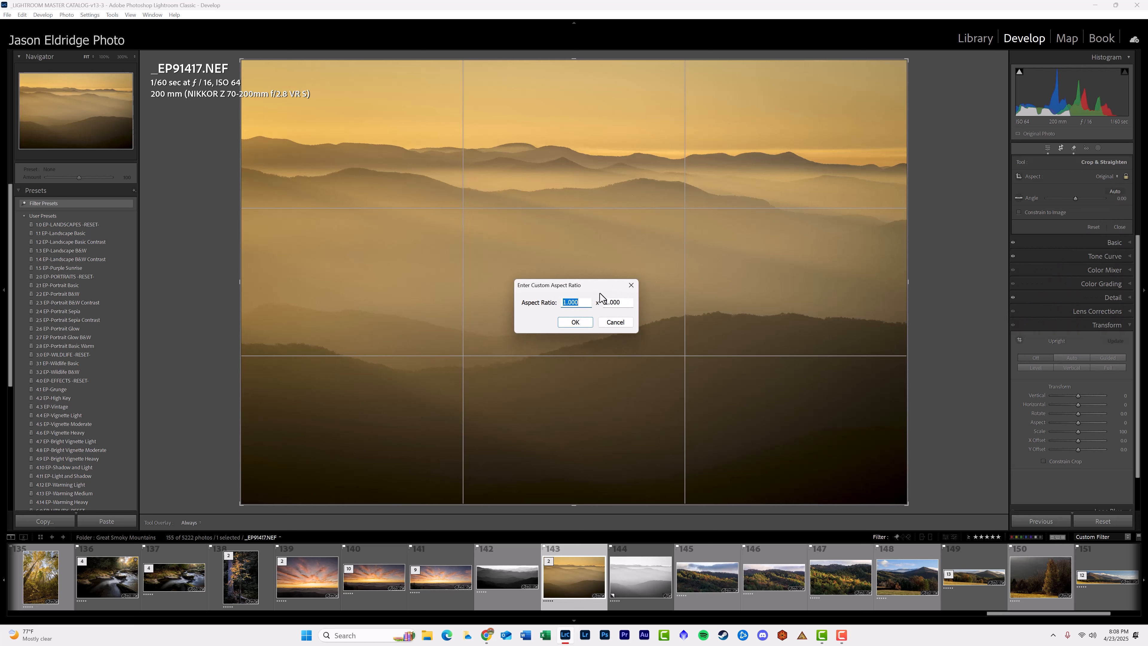
{"action": "type", "text": "7"}
{"action": "left_click_drag", "start_coordinate": [621, 304], "coordinate": [595, 303]}
{"action": "type", "text": "2.57"}
{"action": "key", "text": "Return"}
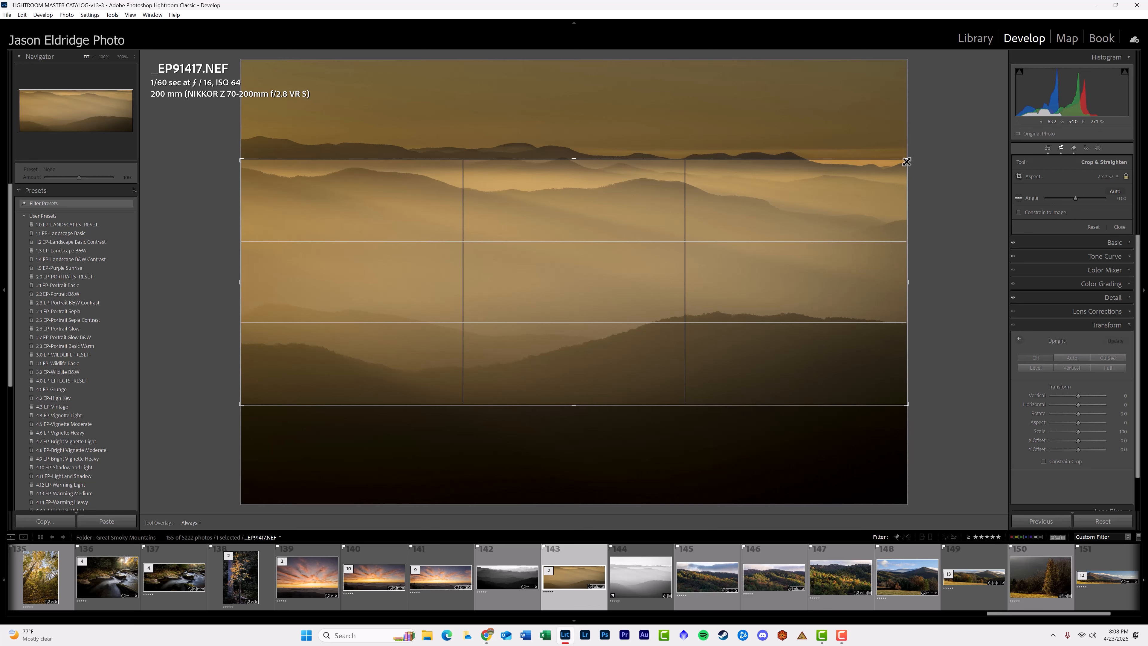
- Try extending the upper edge of the panoramic crop with its aspect ratio unlocked, and reset the crop
{"action": "mouse_move", "coordinate": [907, 161]}
{"action": "left_mouse_down"}
{"action": "mouse_move", "coordinate": [843, 189]}
{"action": "mouse_move", "coordinate": [922, 156]}
{"action": "left_mouse_up"}
{"action": "left_click", "coordinate": [1125, 176]}
{"action": "left_click_drag", "start_coordinate": [666, 161], "coordinate": [679, 125]}
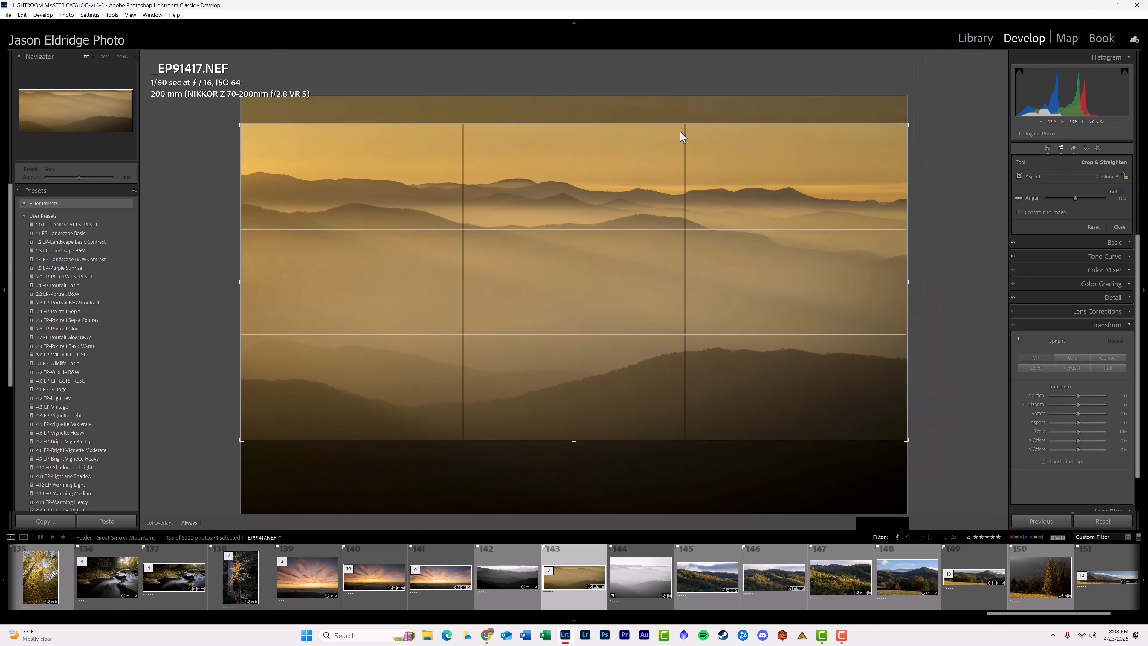
{"action": "left_click", "coordinate": [1092, 226]}
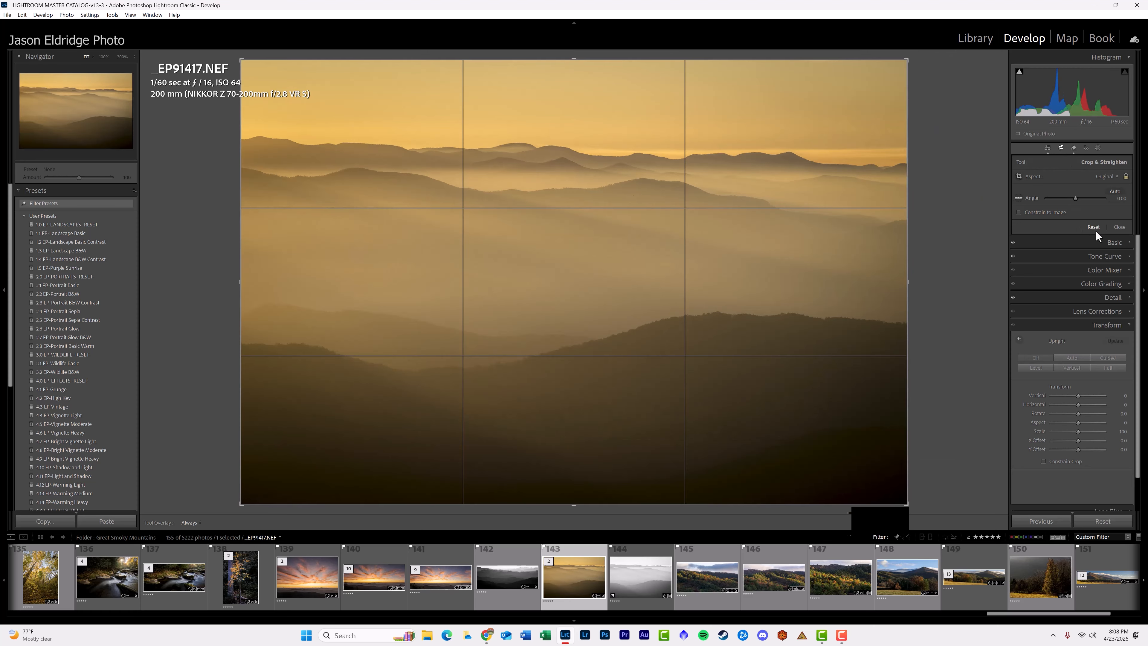
- Try drawing crops over the ridges with the Crop Frame tool, with aspect locked and as an unlocked wide strip, and reset the crop
{"action": "left_click", "coordinate": [1019, 176]}
{"action": "left_click_drag", "start_coordinate": [333, 122], "coordinate": [843, 394]}
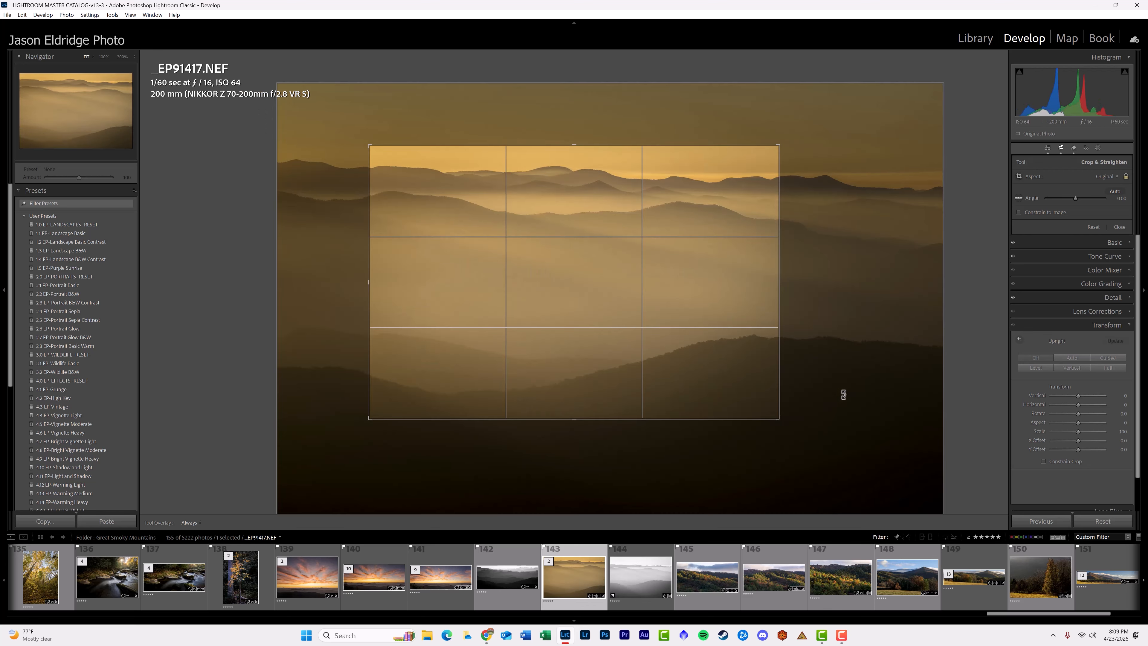
{"action": "left_click", "coordinate": [1125, 176]}
{"action": "left_click", "coordinate": [1019, 177]}
{"action": "left_click_drag", "start_coordinate": [316, 154], "coordinate": [884, 316]}
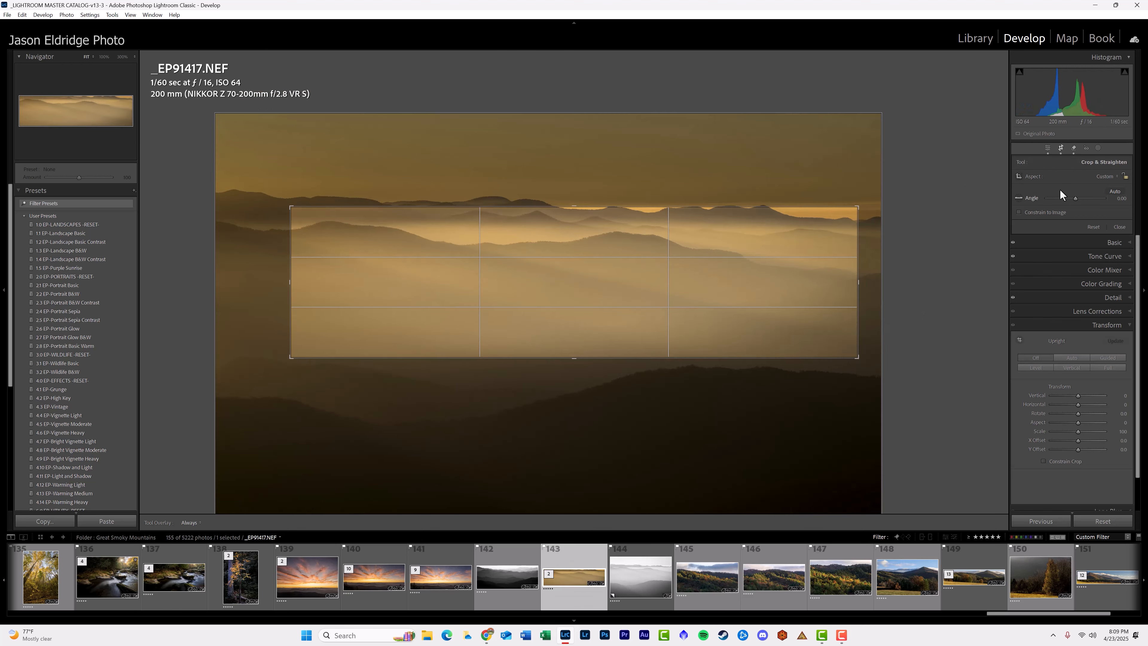
{"action": "left_click", "coordinate": [1095, 226]}
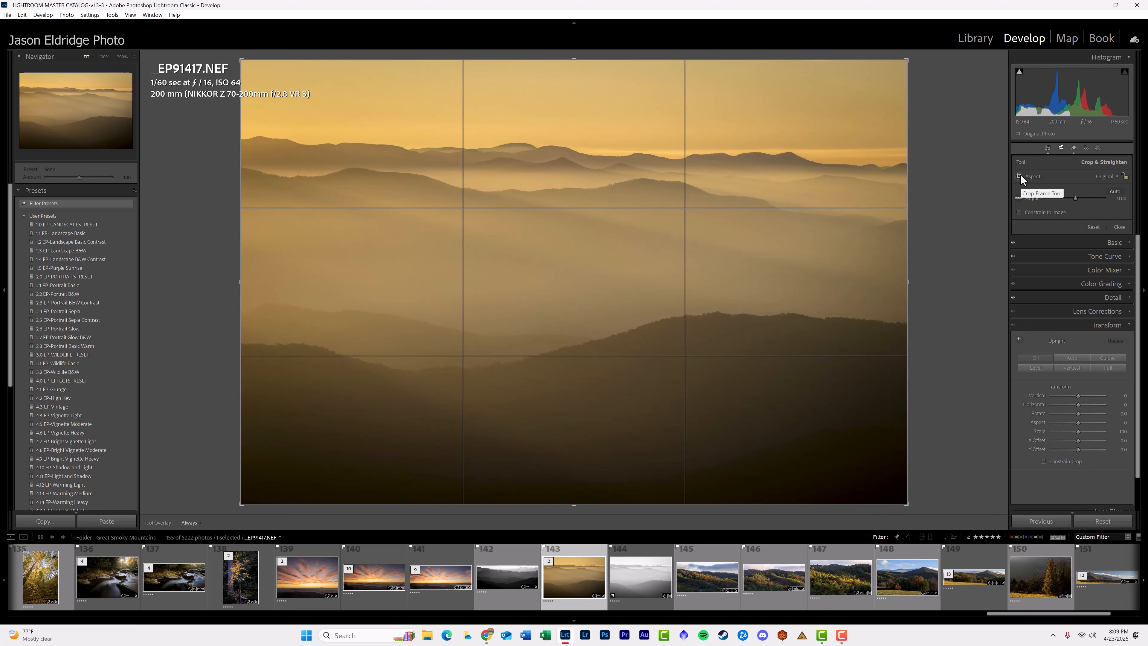
- Try shrinking the crop from its upper-right corner, reset it, and try rotating the photo around the crop frame
{"action": "left_click_drag", "start_coordinate": [906, 59], "coordinate": [821, 142]}
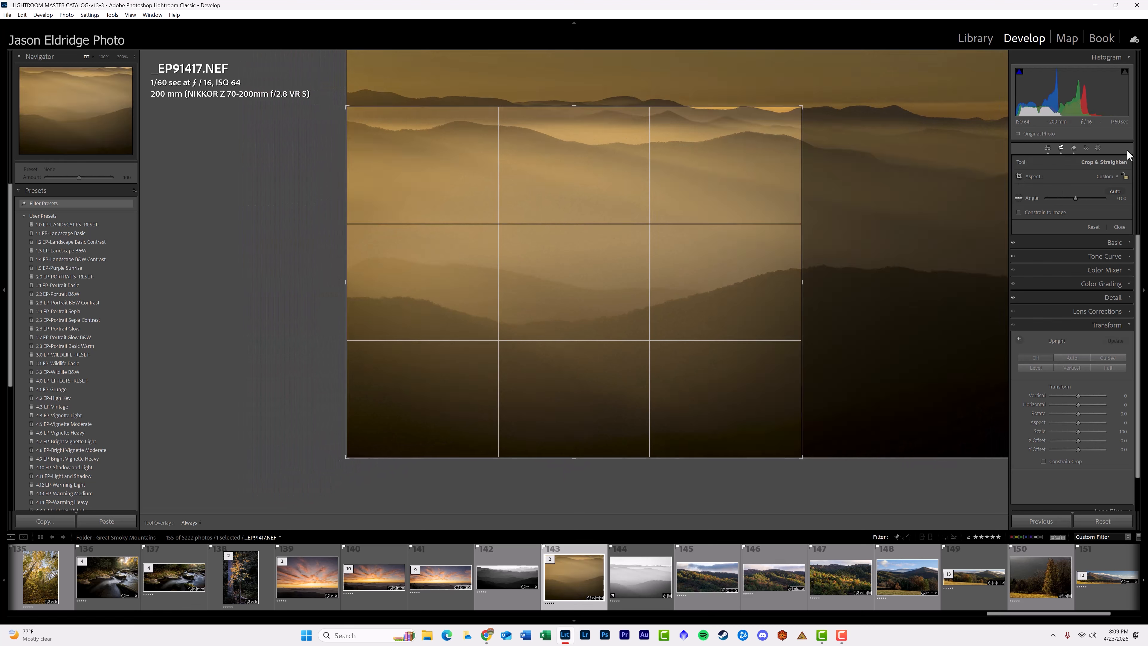
{"action": "left_click", "coordinate": [1094, 227]}
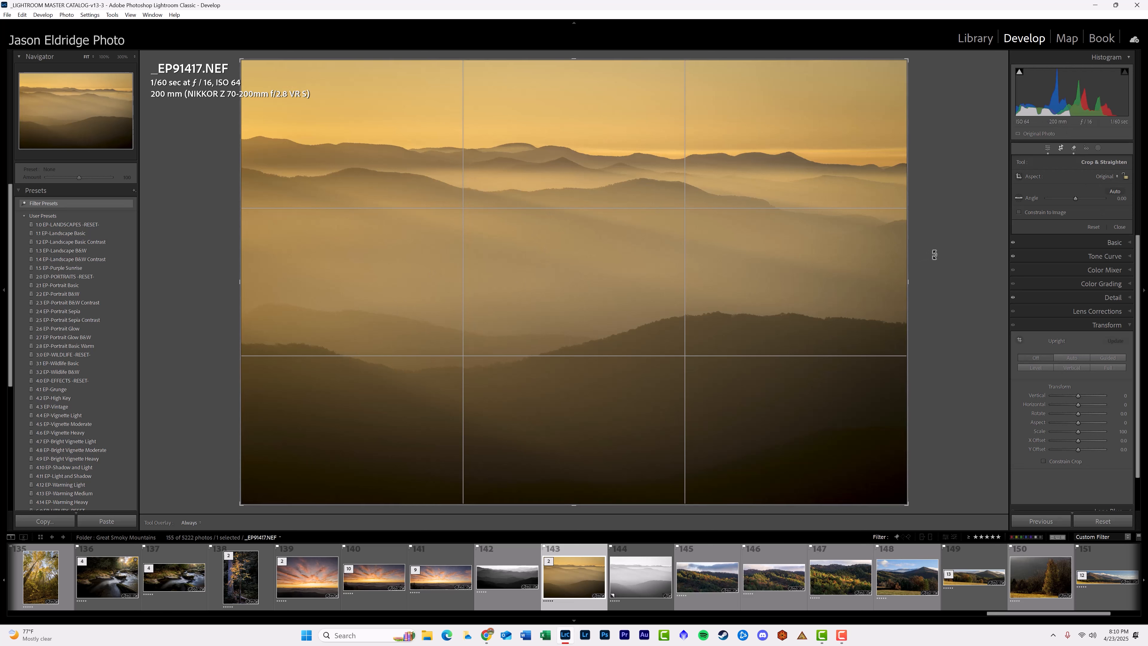
{"action": "left_click_drag", "start_coordinate": [923, 256], "coordinate": [960, 229]}
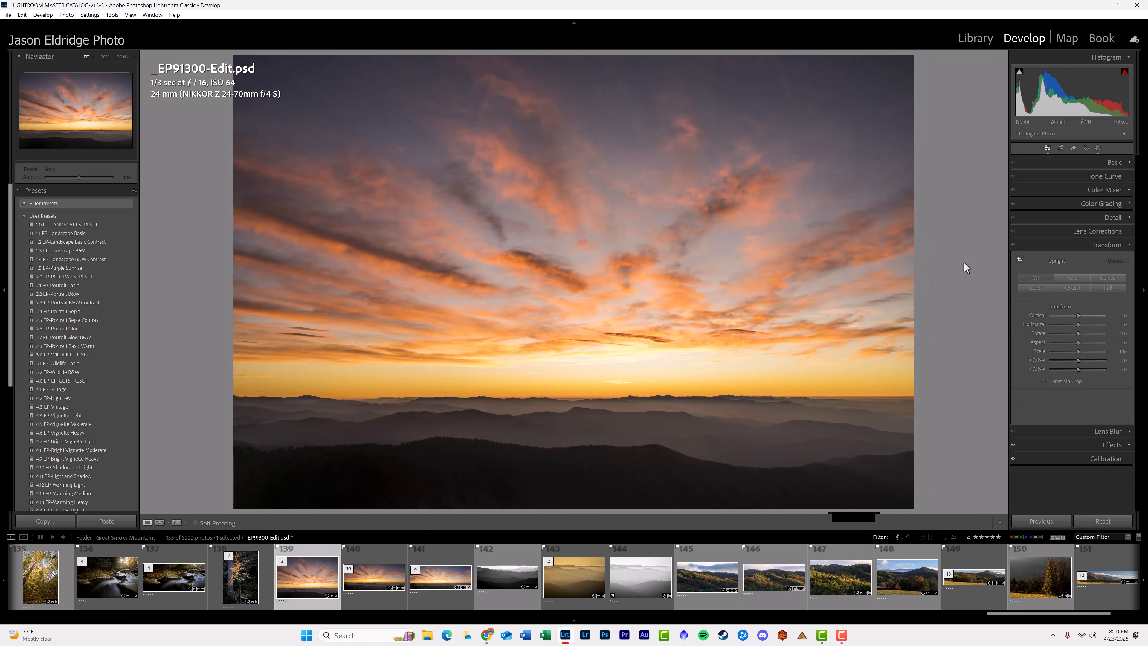
- Rotate the crop of the sunset photo _EP91300-Edit.psd to an angle of 5.52 and apply it
{"action": "key", "text": "r"}
{"action": "left_click_drag", "start_coordinate": [953, 269], "coordinate": [954, 296]}
{"action": "key", "text": "Return"}
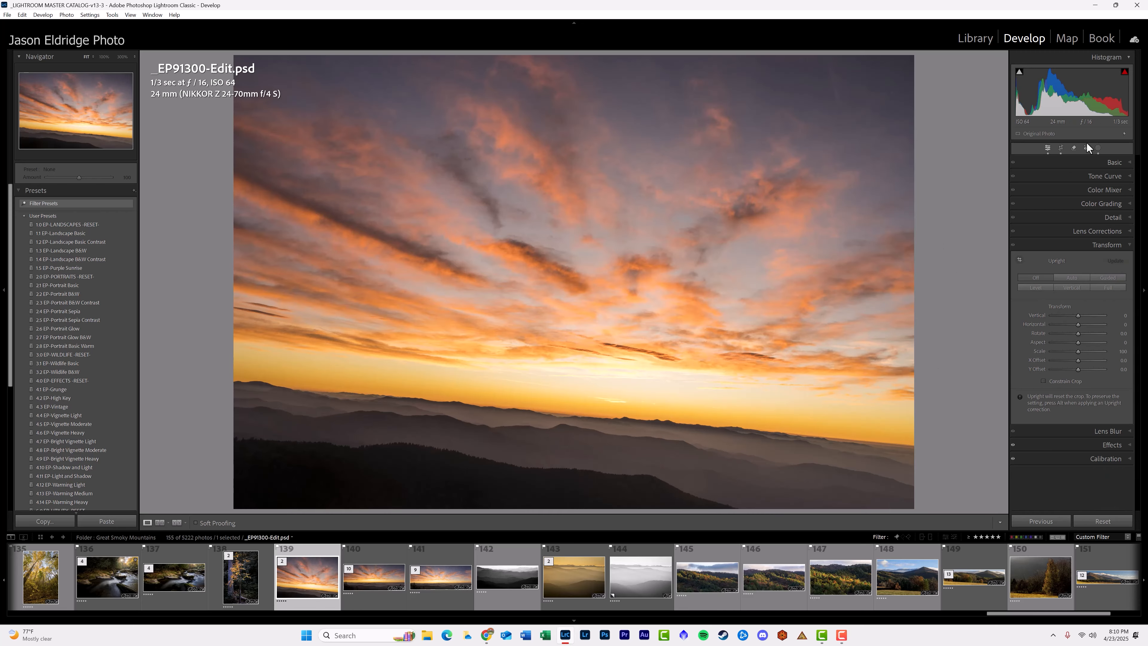
- Level the tilted sunset photo by tracing its horizon with the Straighten tool
{"action": "left_click", "coordinate": [1060, 148]}
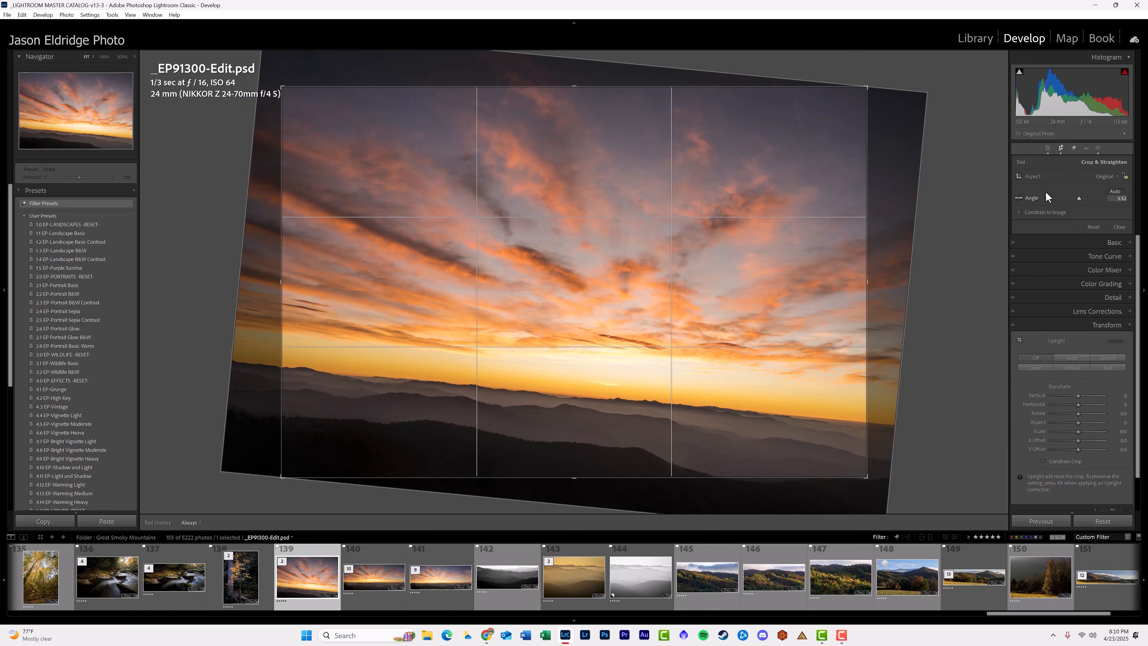
{"action": "left_click", "coordinate": [1019, 198]}
{"action": "left_click", "coordinate": [1018, 199]}
{"action": "left_click_drag", "start_coordinate": [319, 300], "coordinate": [852, 421]}
{"action": "left_click_drag", "start_coordinate": [314, 330], "coordinate": [340, 279]}
{"action": "left_click_drag", "start_coordinate": [338, 338], "coordinate": [322, 375]}
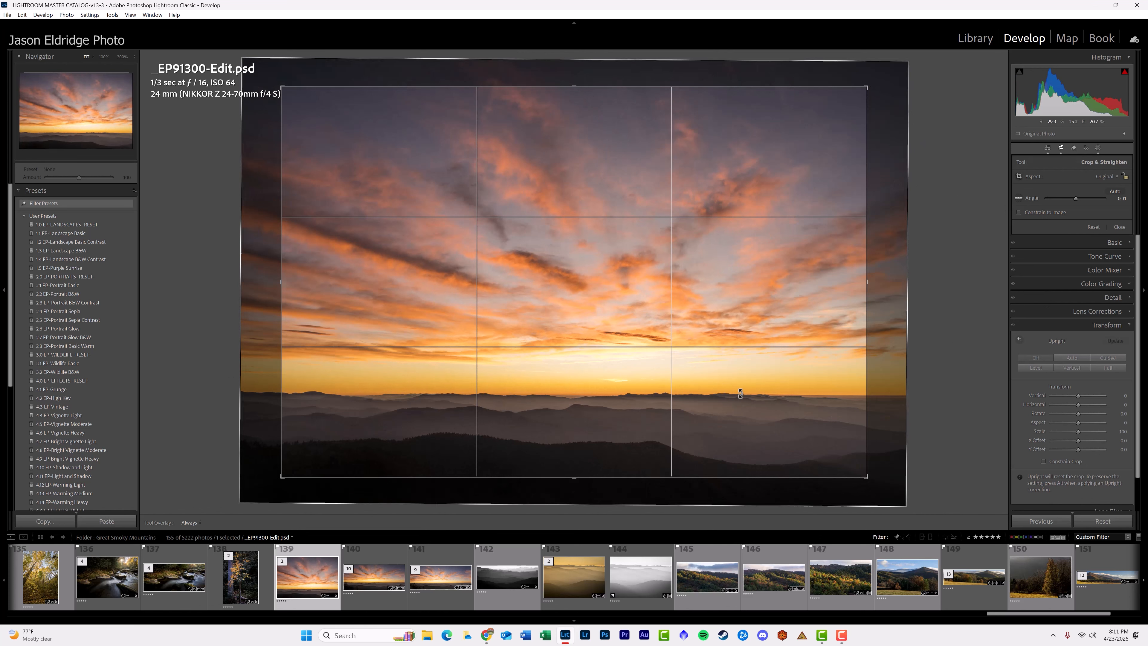
- Tilt the sunset photo again, straighten it automatically, and reset the crop
{"action": "left_click_drag", "start_coordinate": [941, 270], "coordinate": [941, 293]}
{"action": "left_click", "coordinate": [1114, 189]}
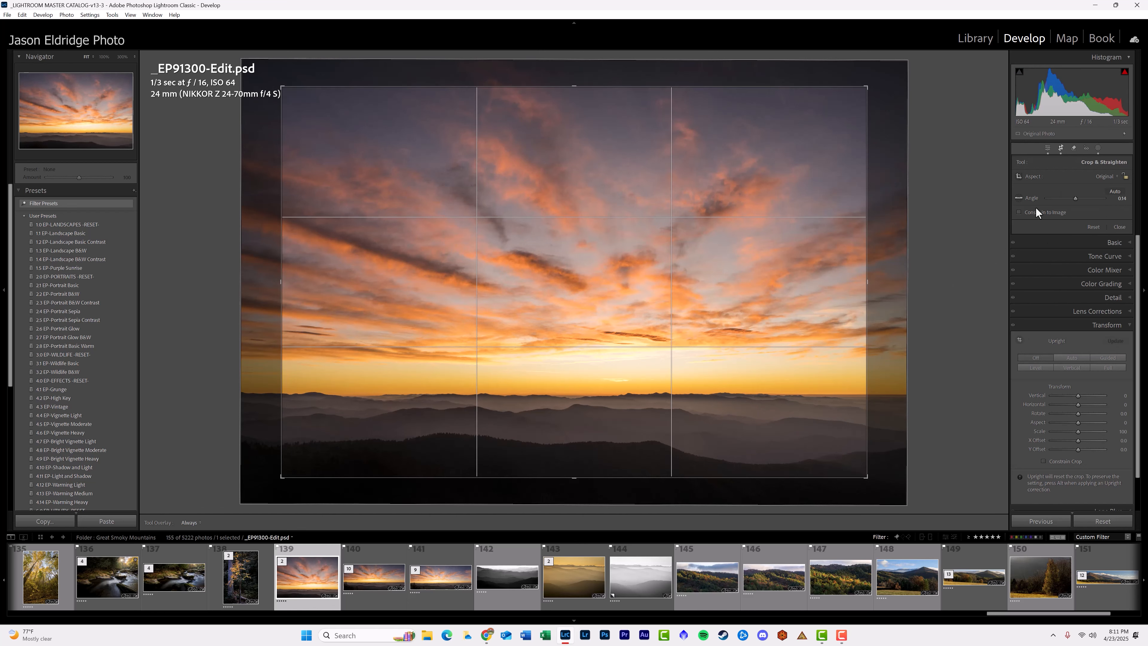
{"action": "left_click", "coordinate": [1092, 227]}
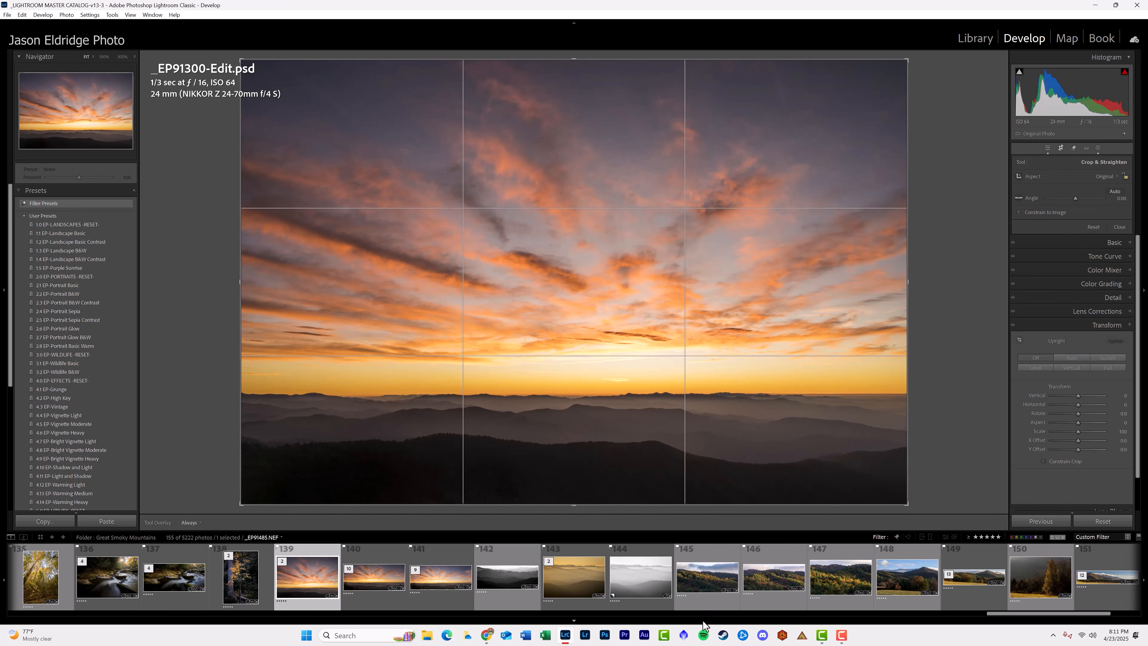
- Open _EP91417.NEF and try pulling the crop past the photo's edges with Constrain to Image enabled, and disable the option
{"action": "left_click", "coordinate": [566, 575]}
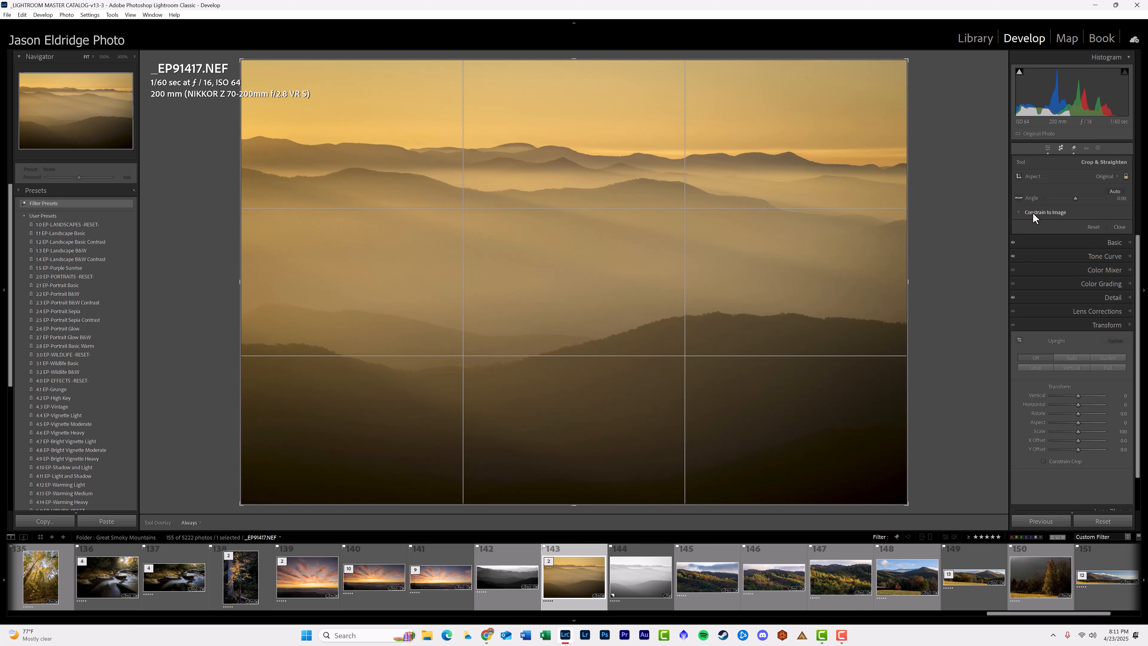
{"action": "left_click", "coordinate": [1019, 212]}
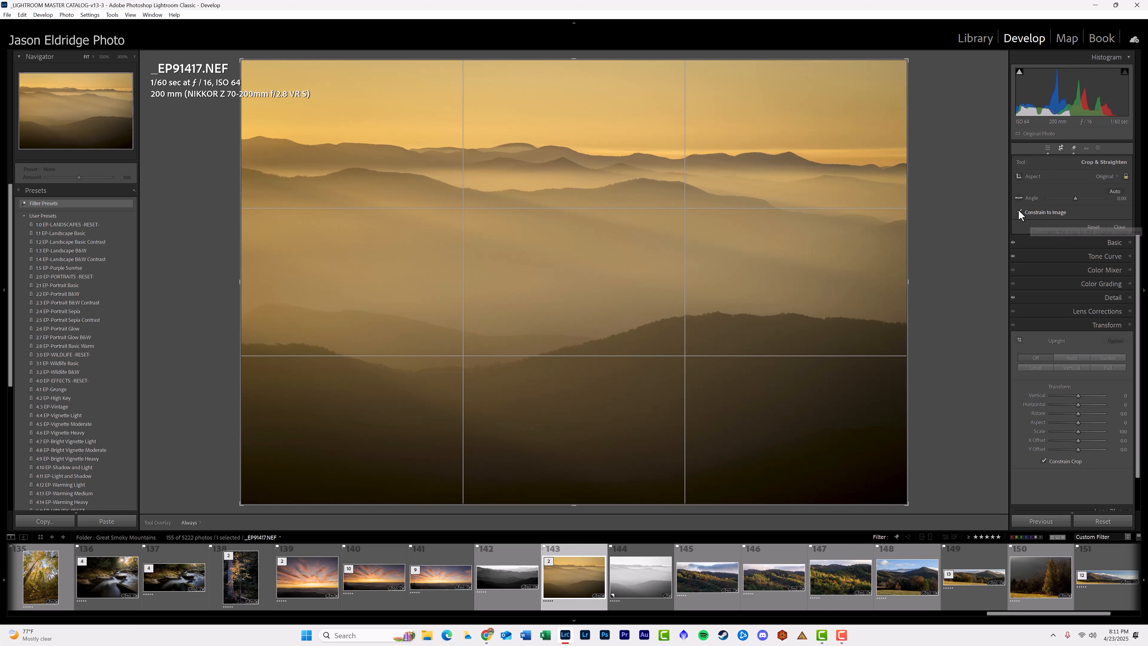
{"action": "left_click_drag", "start_coordinate": [677, 62], "coordinate": [656, 11]}
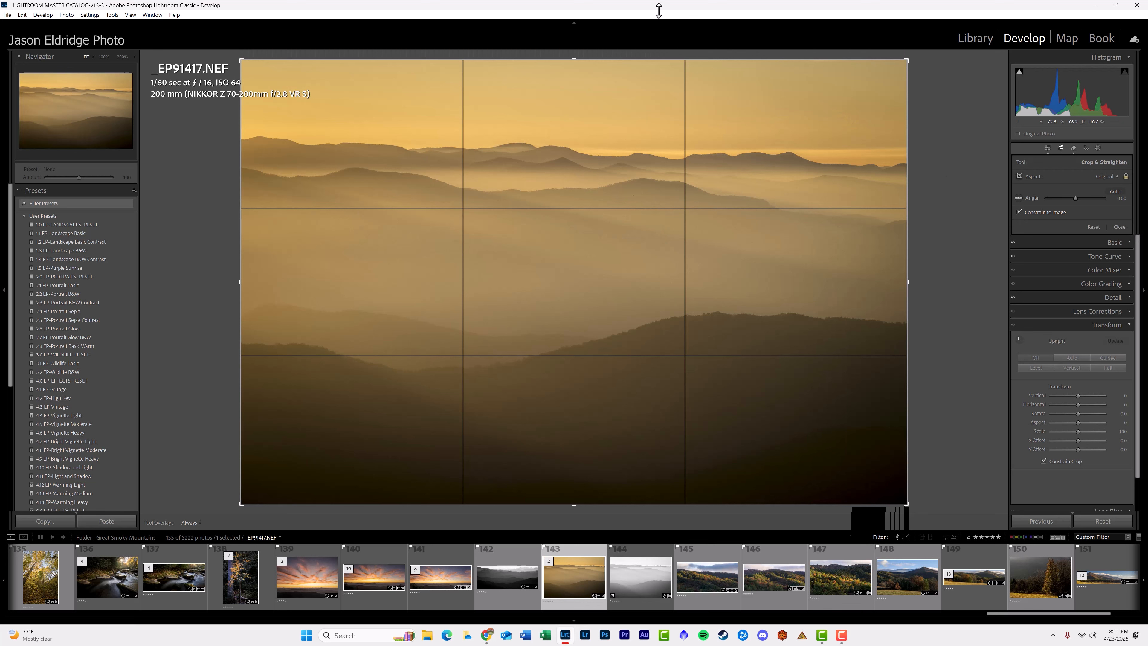
{"action": "left_click_drag", "start_coordinate": [654, 502], "coordinate": [714, 510]}
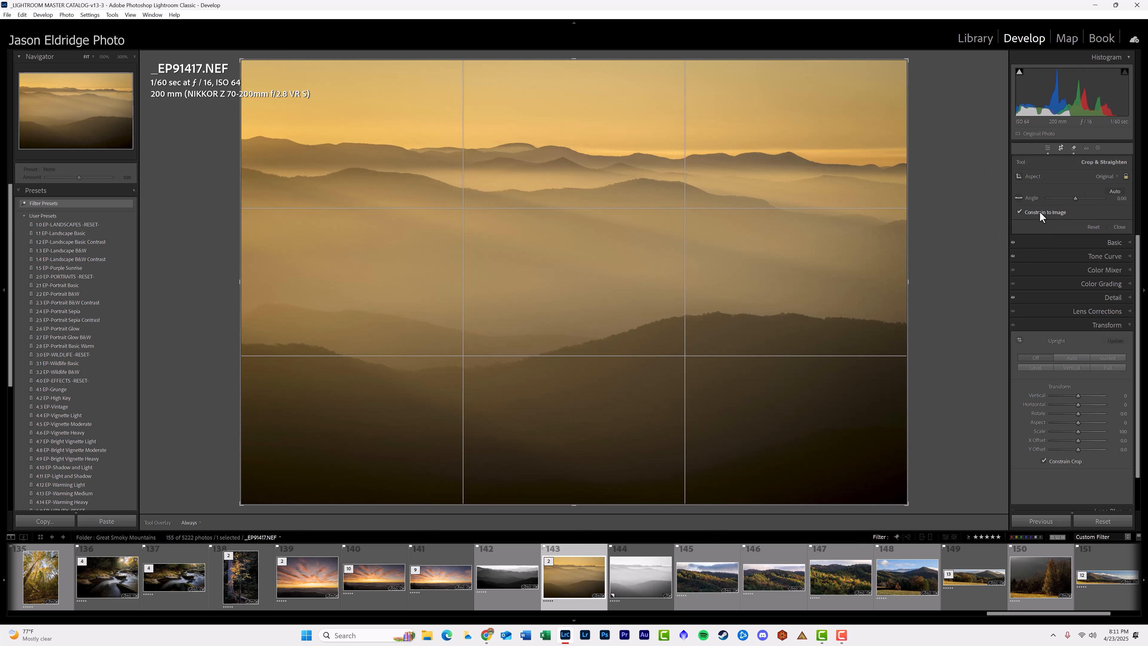
{"action": "left_click", "coordinate": [1019, 212]}
- Try a Transform Aspect of +100 with Constrain Crop switched on and off, and reset the aspect value and the crop
{"action": "left_click_drag", "start_coordinate": [1078, 421], "coordinate": [1107, 400]}
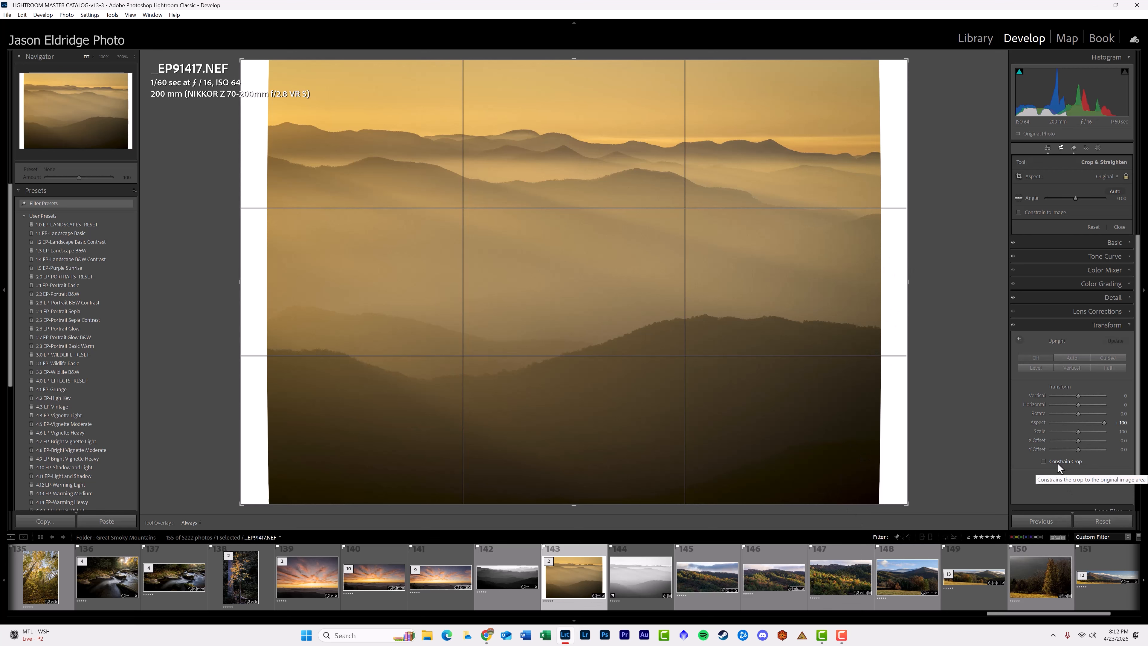
{"action": "left_click", "coordinate": [1043, 461]}
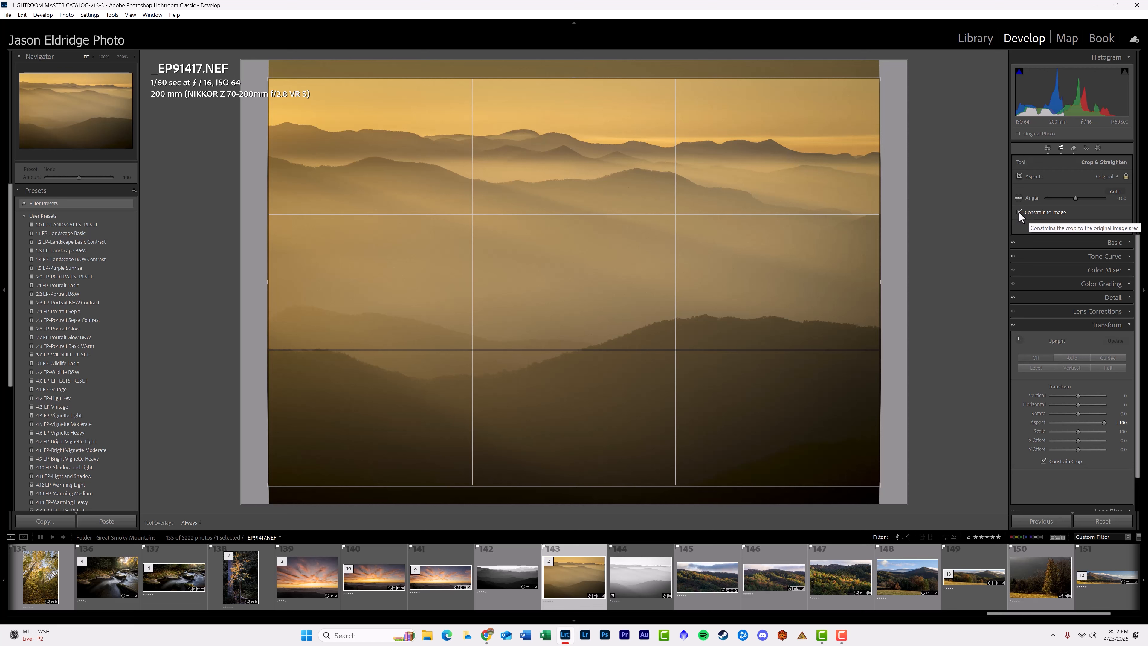
{"action": "left_click", "coordinate": [1044, 461]}
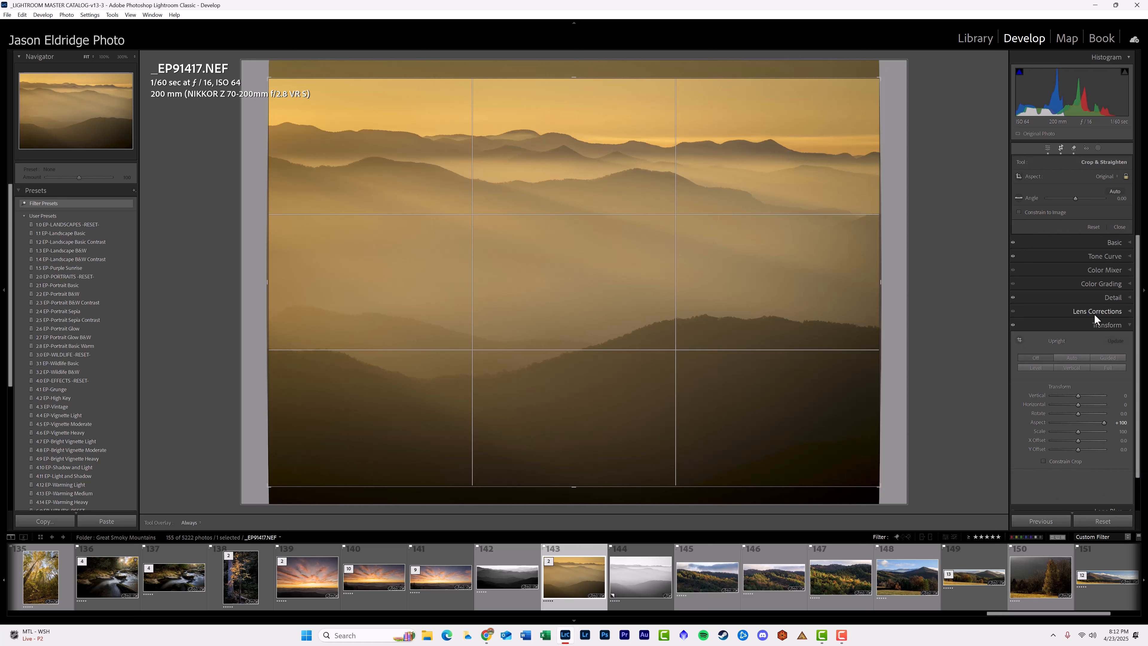
{"action": "left_click", "coordinate": [1043, 461]}
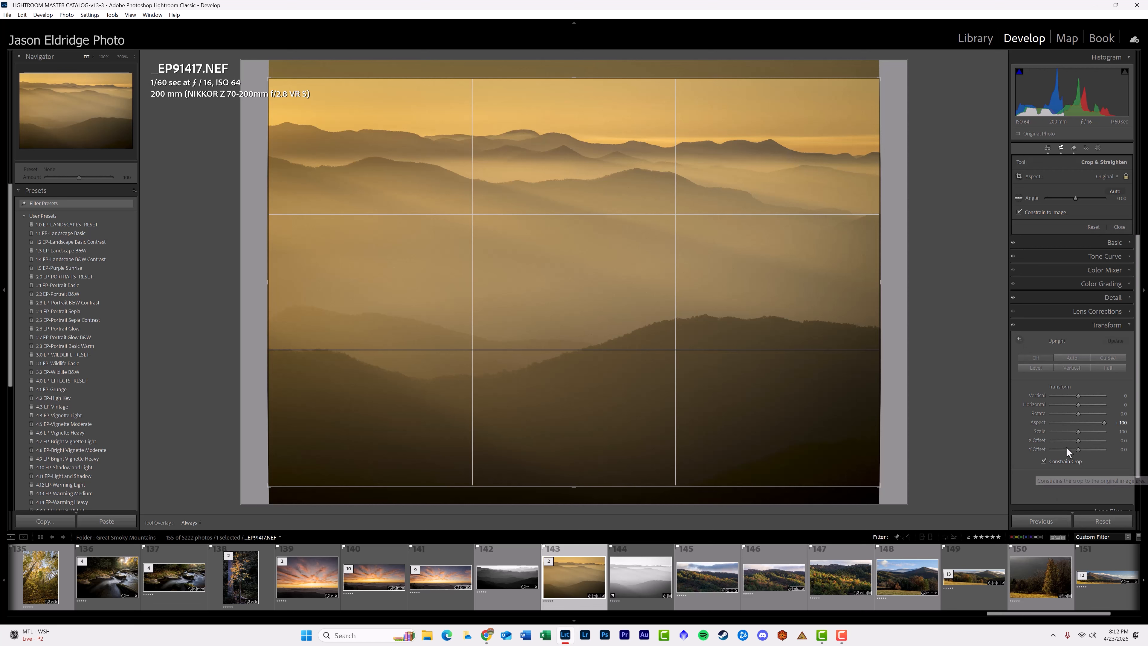
{"action": "left_click", "coordinate": [1044, 461]}
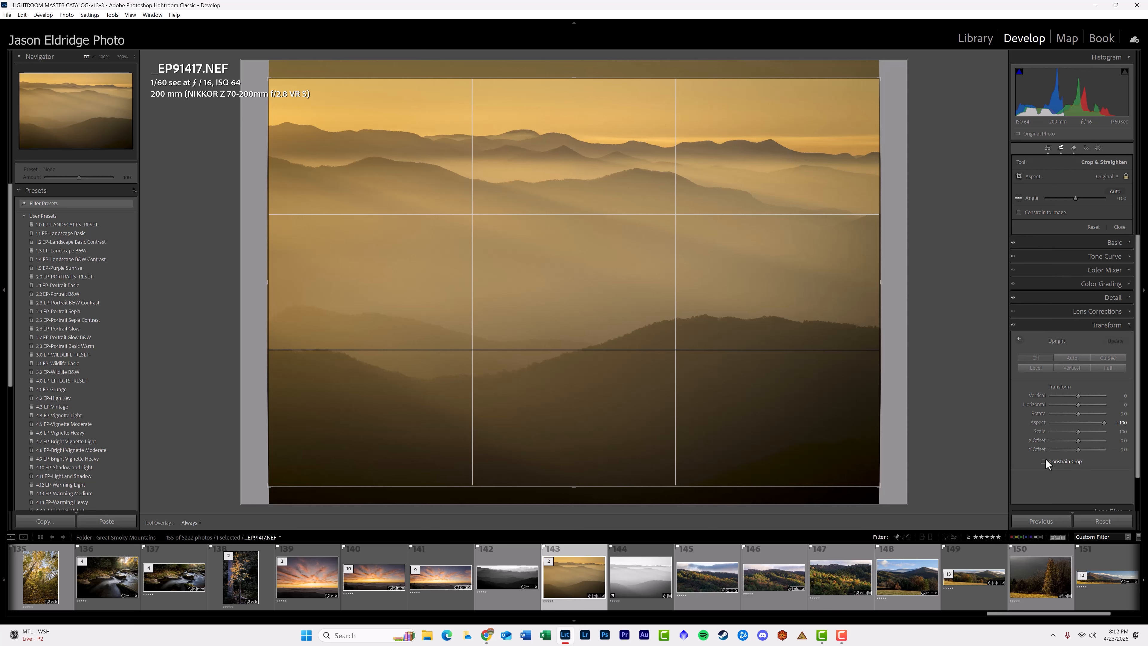
{"action": "double_click", "coordinate": [1036, 421]}
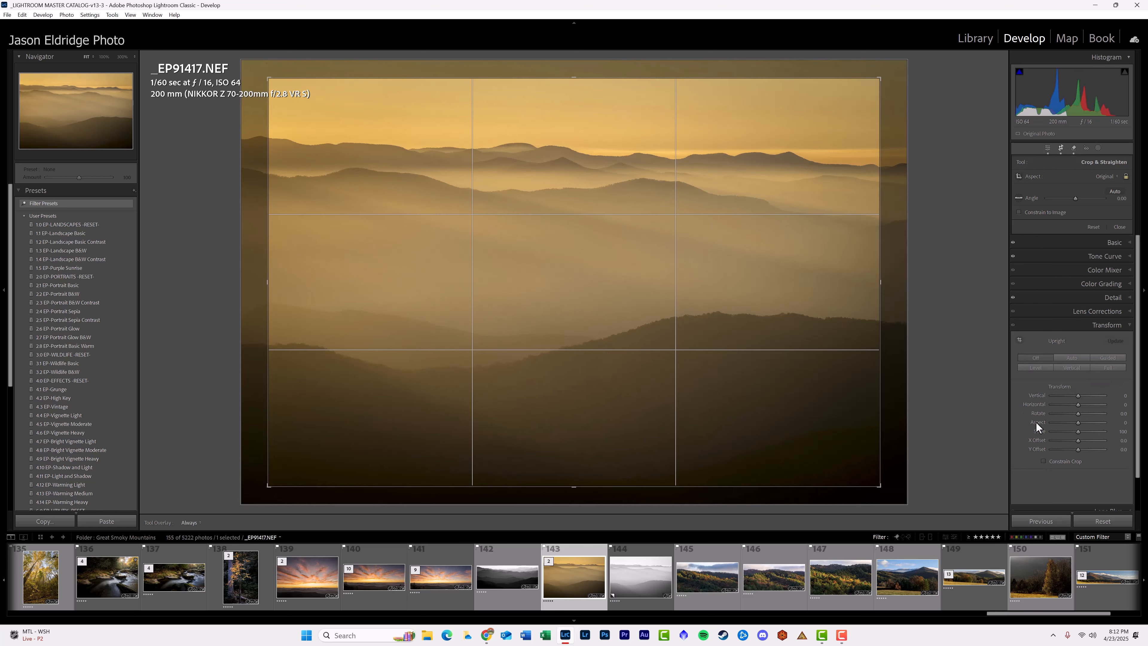
{"action": "left_click", "coordinate": [1091, 226]}
- Show the Basic adjustments, try a smaller crop with Constrain to Image enabled, disable that option and reset the crop
{"action": "left_click", "coordinate": [1111, 243]}
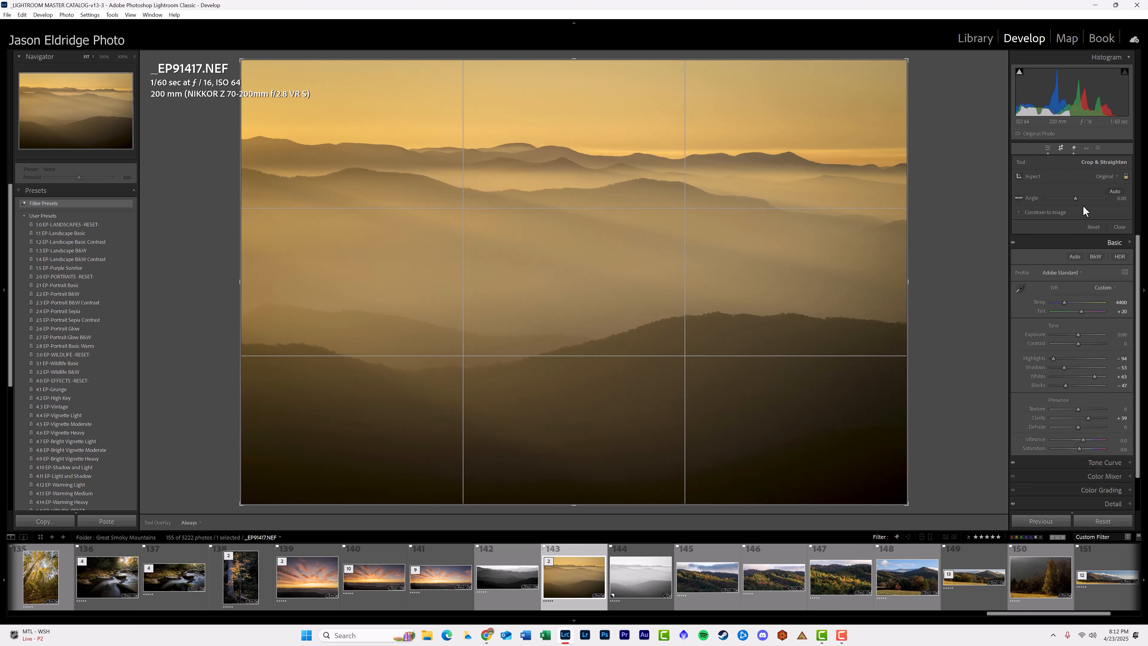
{"action": "left_click", "coordinate": [1020, 212]}
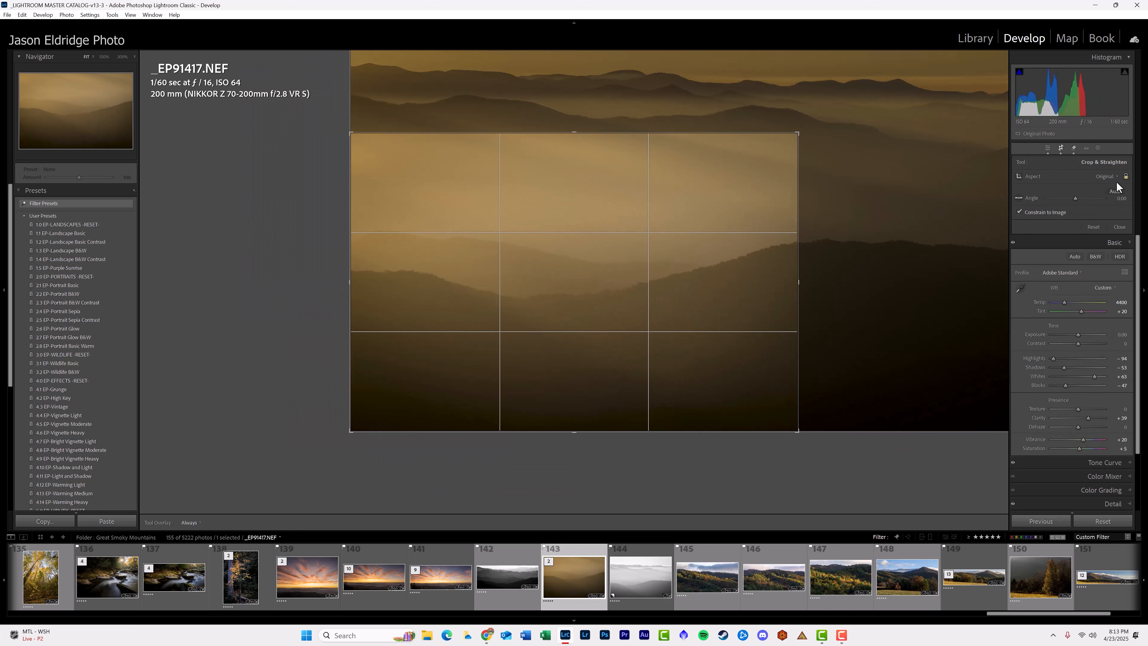
{"action": "left_click", "coordinate": [1020, 212]}
{"action": "left_click", "coordinate": [1093, 227]}
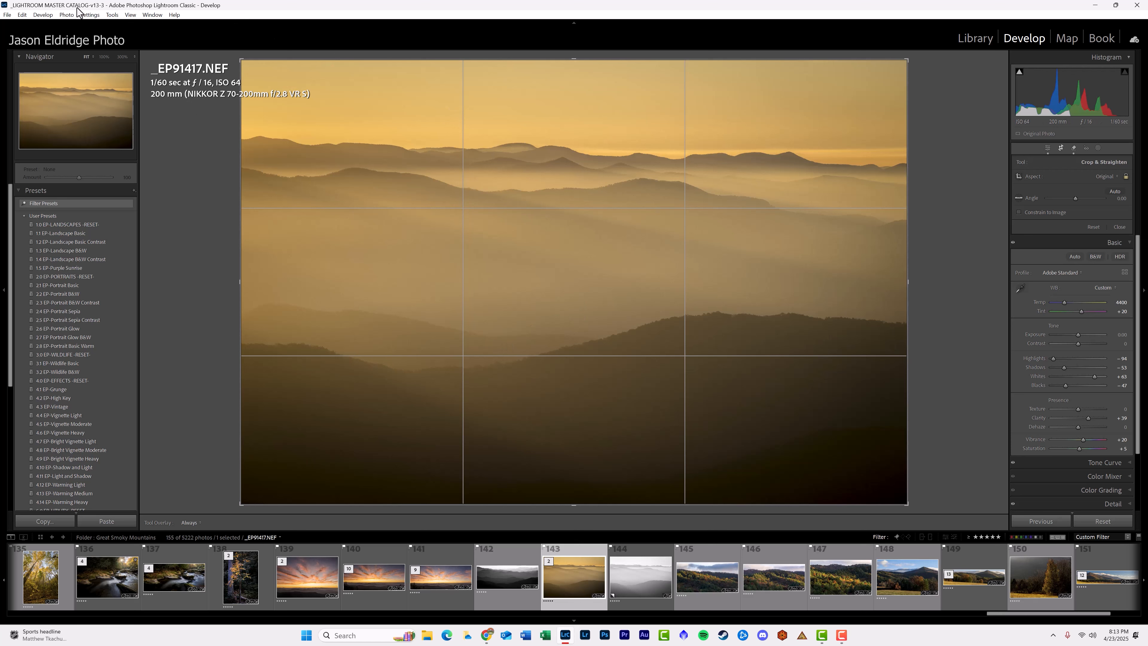
- Try the Triangle and Golden Spiral crop guide overlays on the photo, testing the spiral at the crop's upper-right corner
{"action": "left_click", "coordinate": [114, 14]}
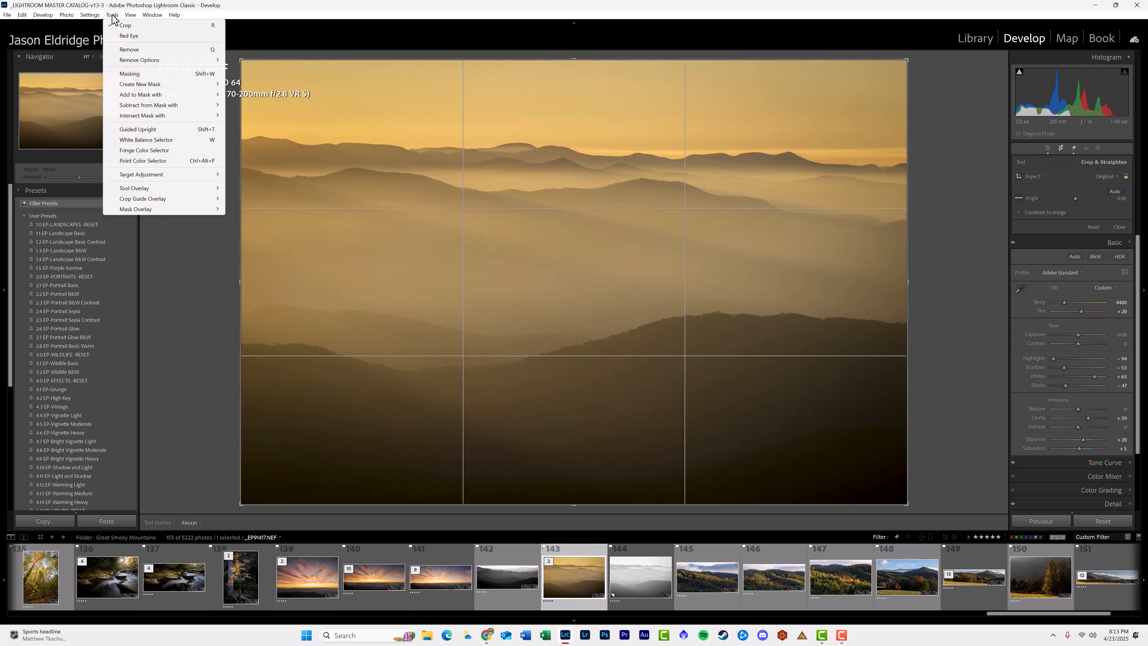
{"action": "mouse_move", "coordinate": [141, 201]}
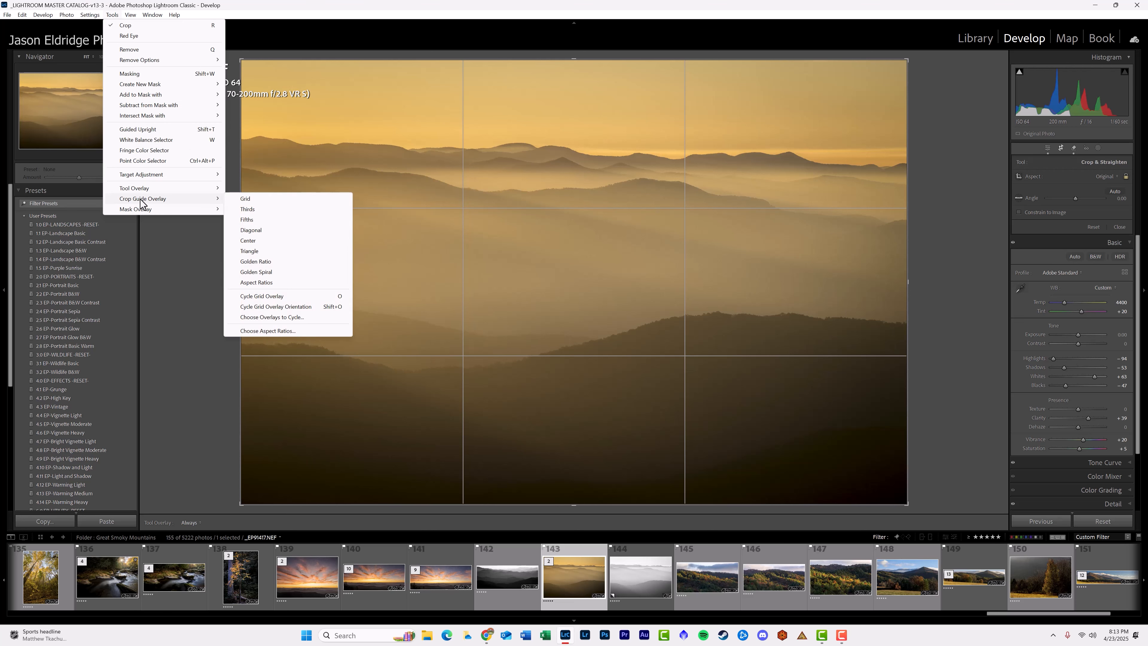
{"action": "left_click", "coordinate": [261, 250]}
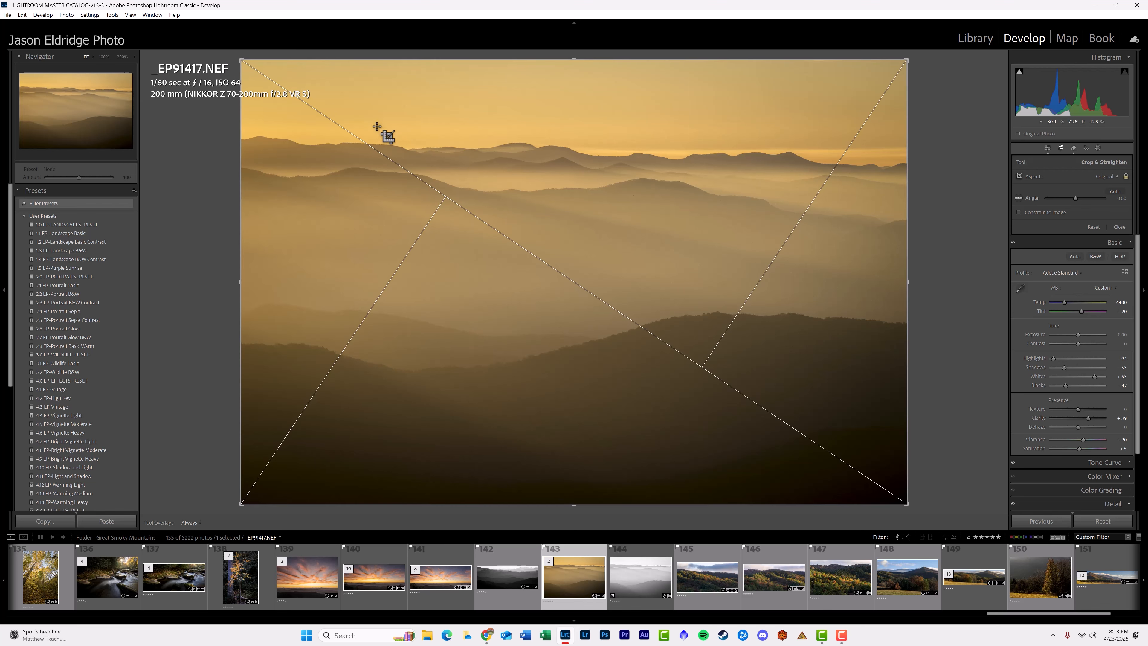
{"action": "left_click", "coordinate": [112, 15]}
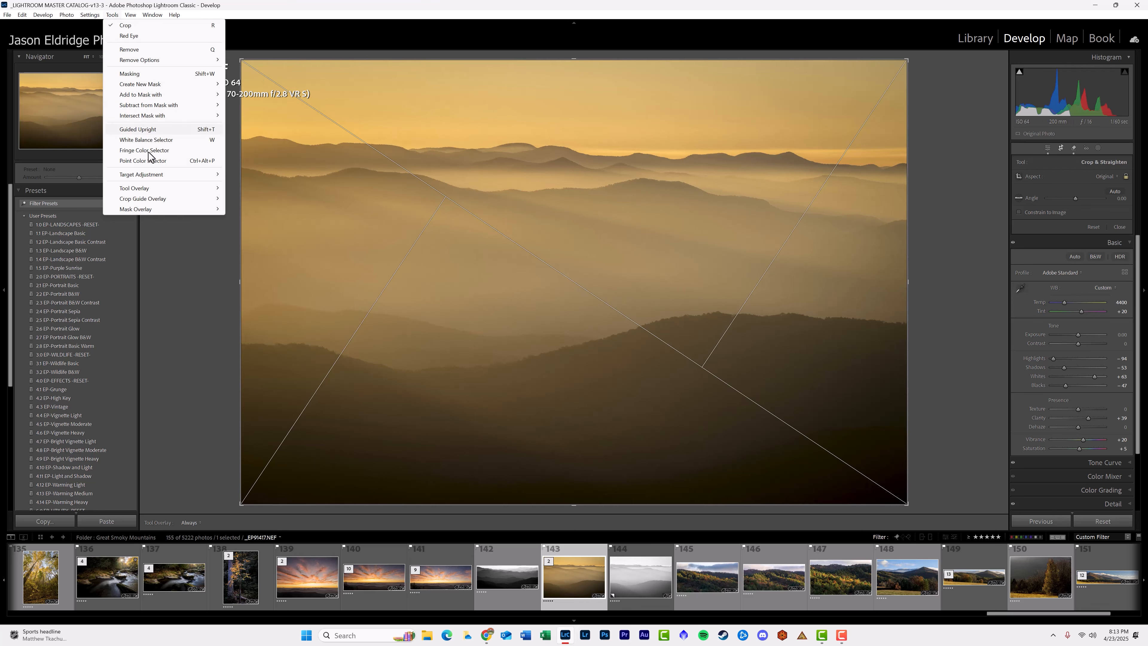
{"action": "mouse_move", "coordinate": [154, 199]}
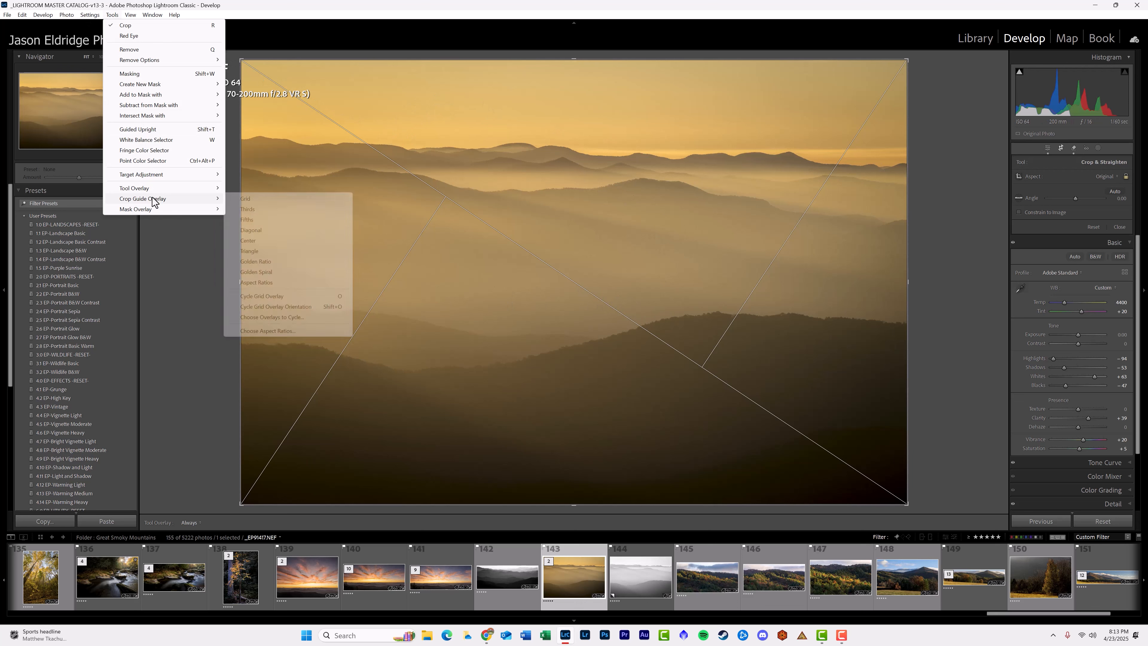
{"action": "left_click", "coordinate": [278, 273]}
{"action": "left_click_drag", "start_coordinate": [911, 79], "coordinate": [920, 52]}
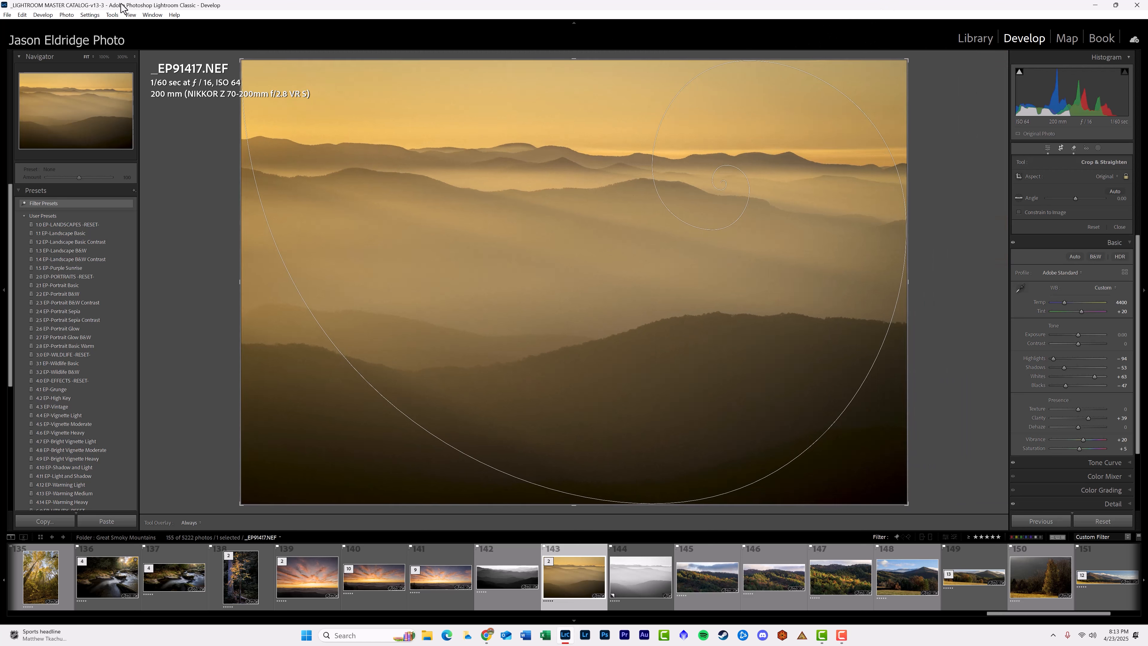
- Try the Fifths crop guide overlay on the photo and set the overlay to Thirds
{"action": "left_click", "coordinate": [111, 16]}
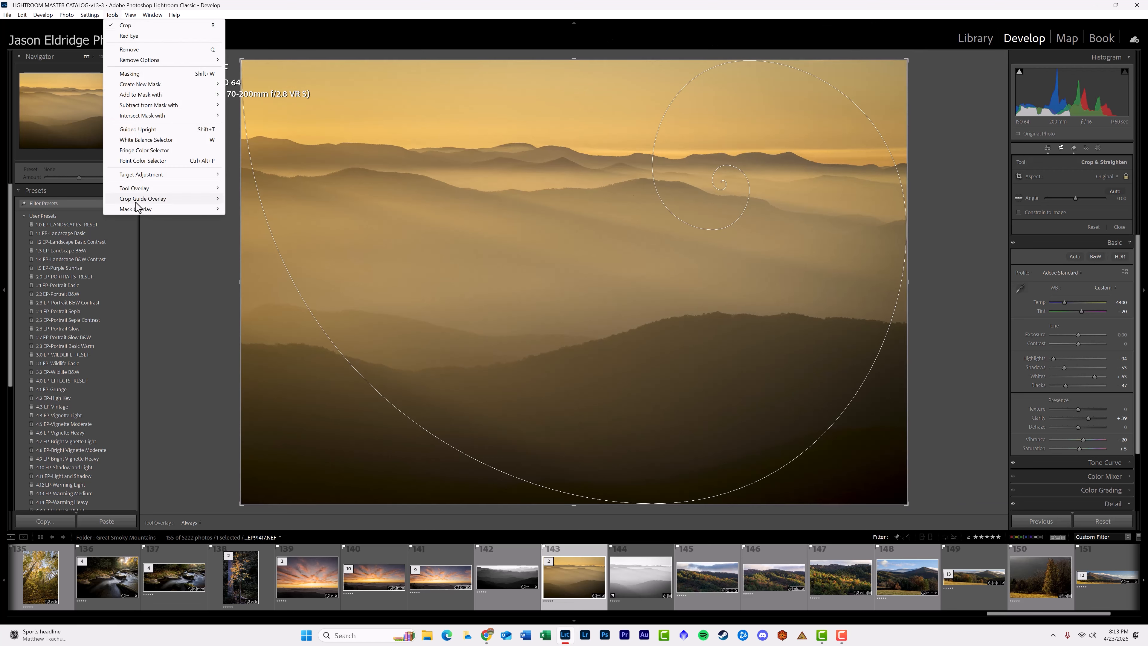
{"action": "mouse_move", "coordinate": [139, 200]}
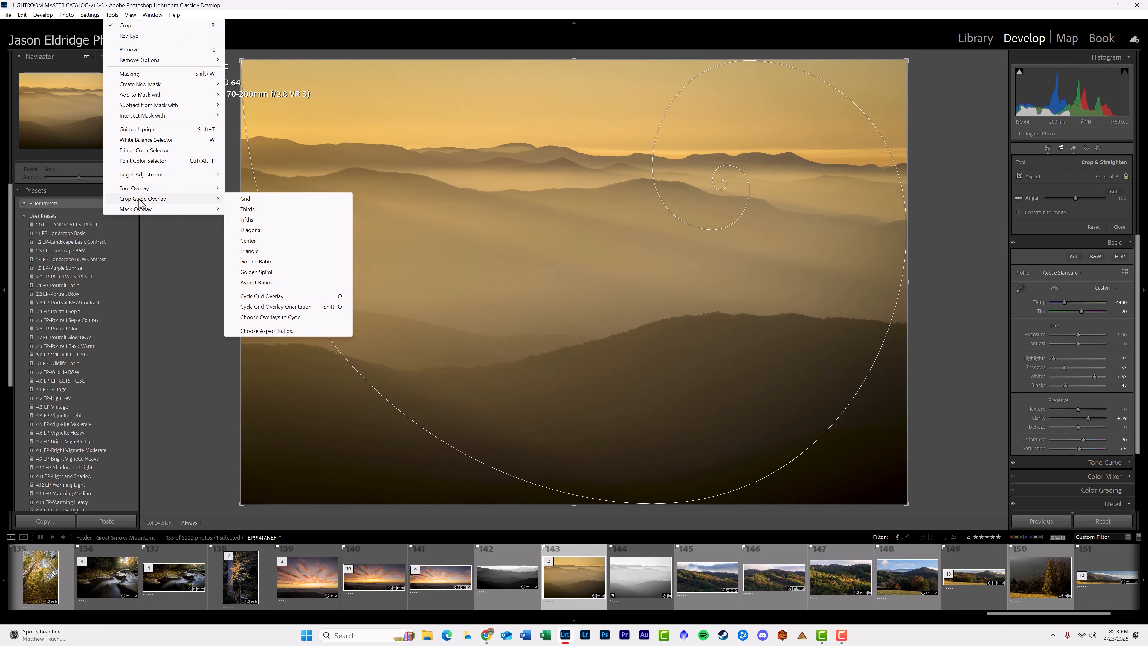
{"action": "left_click", "coordinate": [263, 220]}
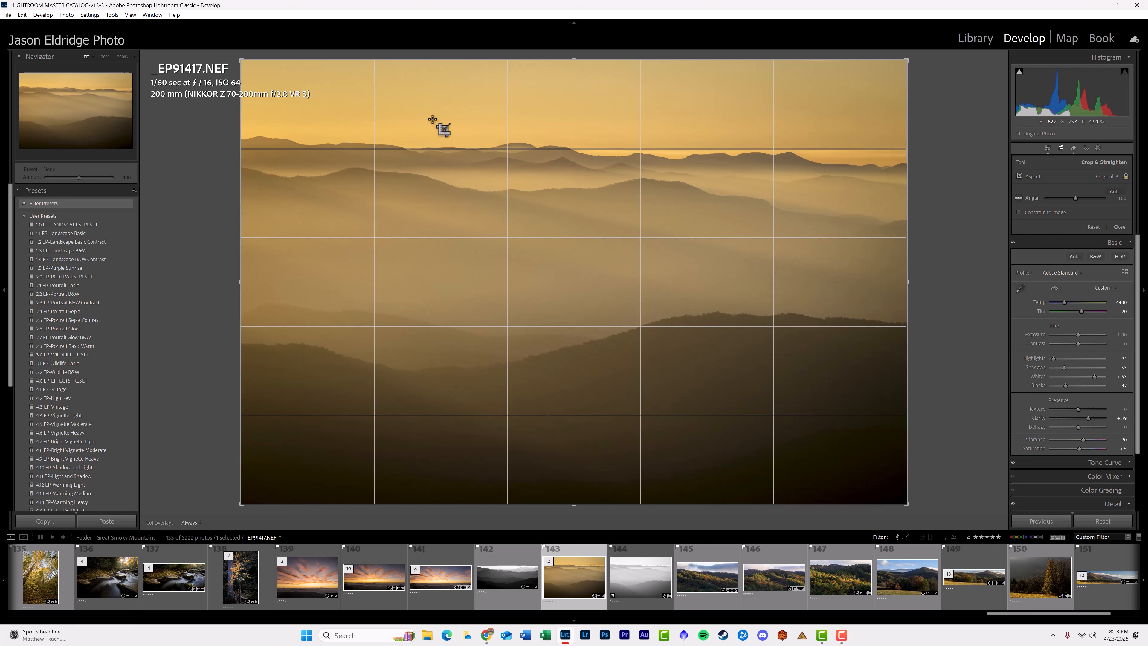
{"action": "left_click", "coordinate": [110, 15]}
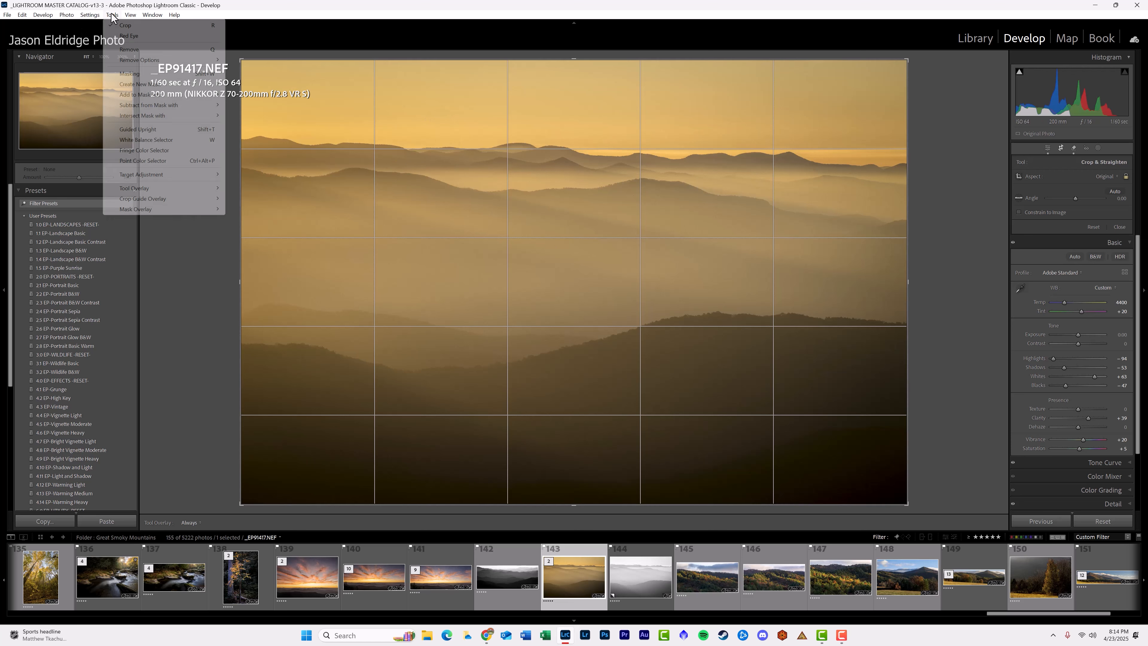
{"action": "mouse_move", "coordinate": [139, 190]}
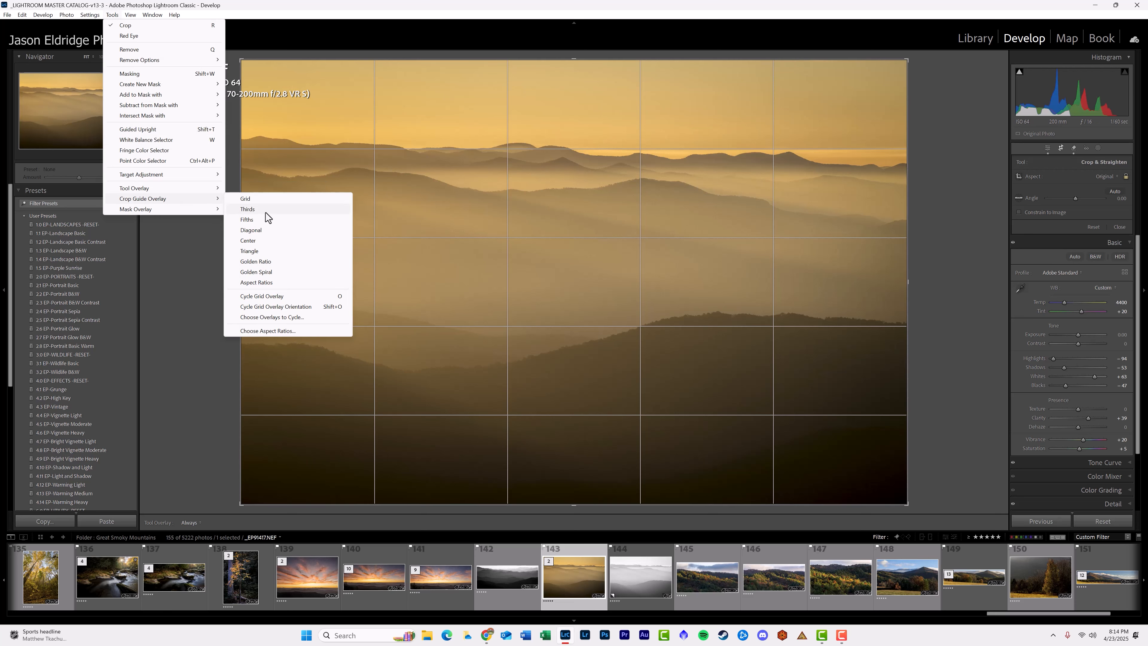
{"action": "left_click", "coordinate": [265, 210]}
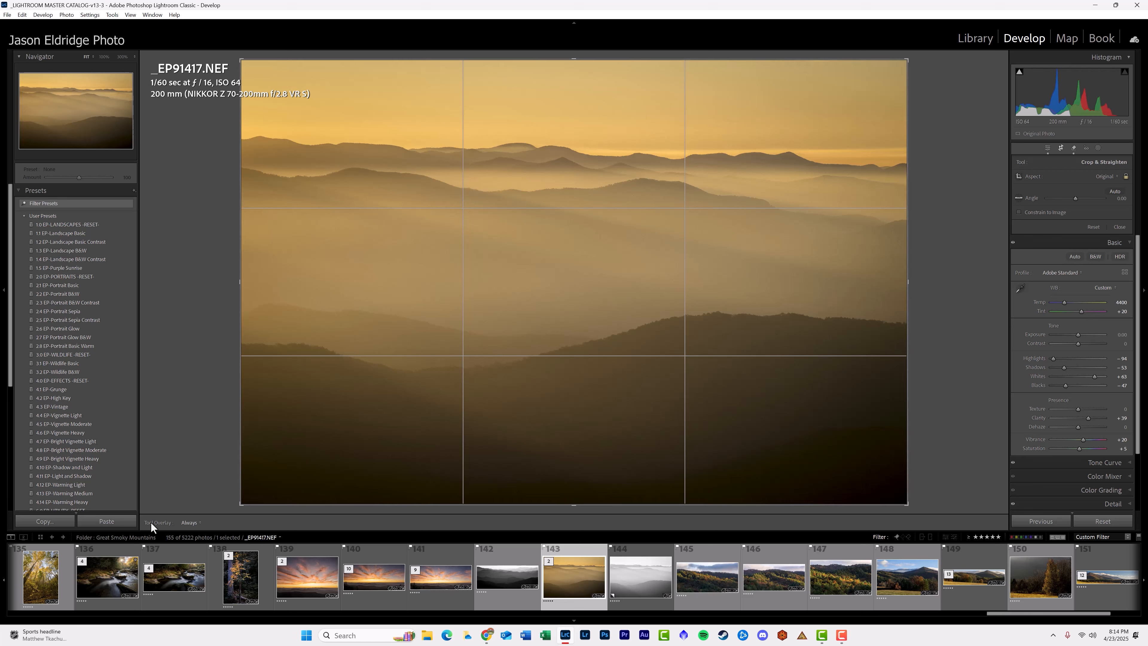
- Set Tool Overlay to Never, try the crop's upper-right corner without guides, and set Tool Overlay back to Always
{"action": "left_click", "coordinate": [189, 523]}
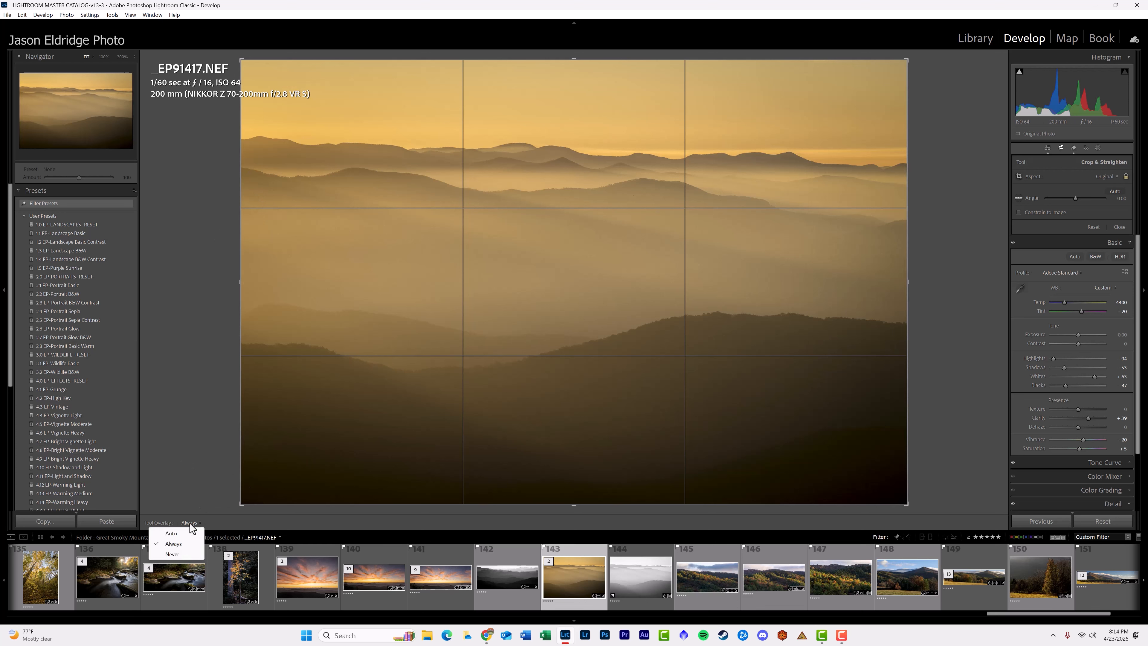
{"action": "left_click", "coordinate": [178, 554]}
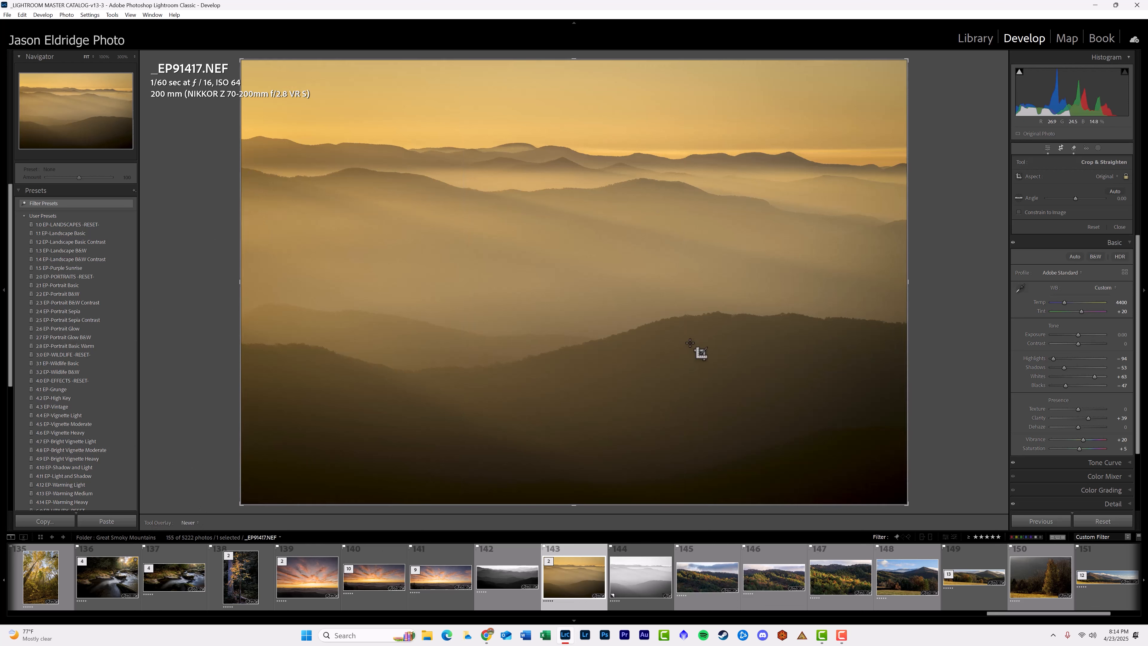
{"action": "mouse_move", "coordinate": [907, 59]}
{"action": "left_mouse_down"}
{"action": "mouse_move", "coordinate": [853, 76]}
{"action": "mouse_move", "coordinate": [913, 48]}
{"action": "left_mouse_up"}
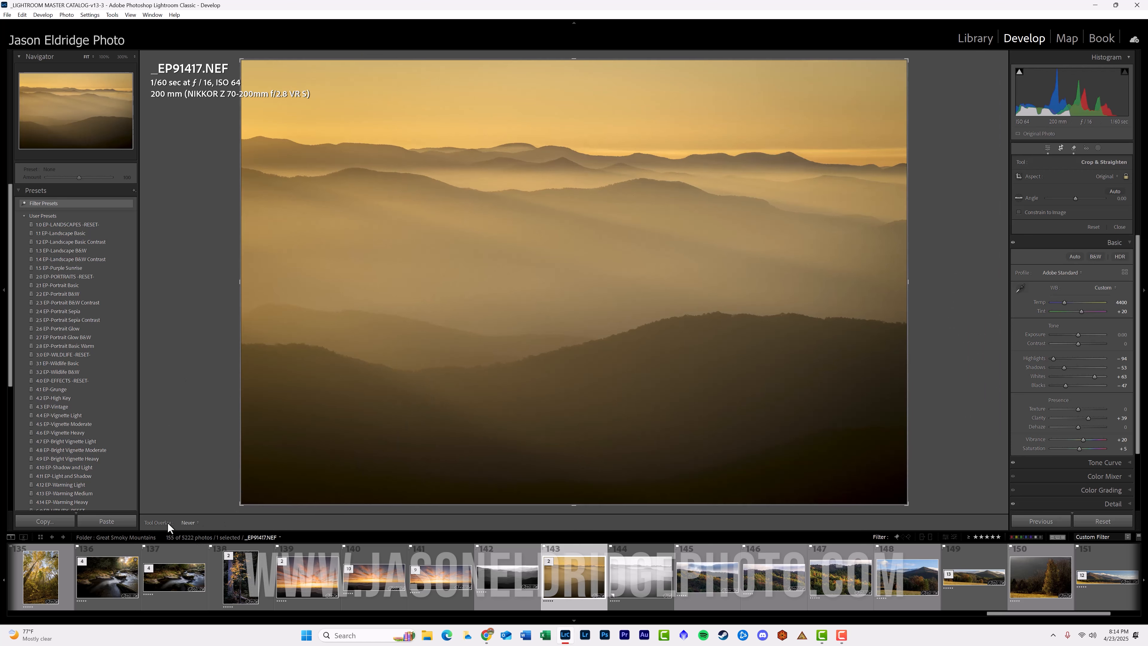
{"action": "left_click", "coordinate": [186, 523]}
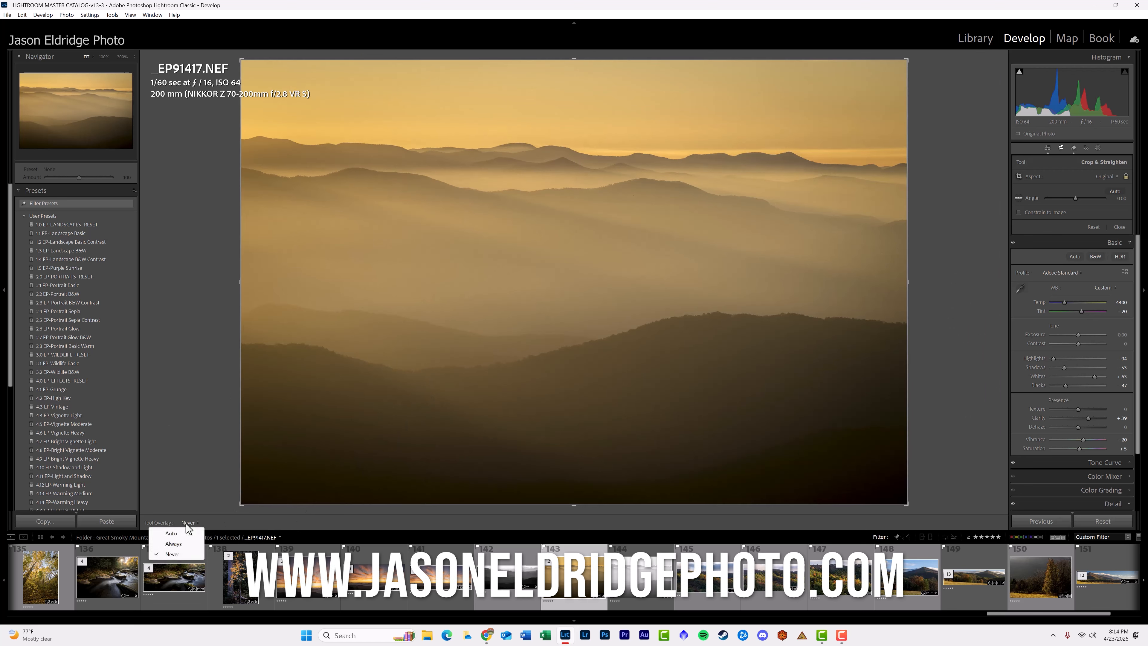
{"action": "left_click", "coordinate": [181, 544]}
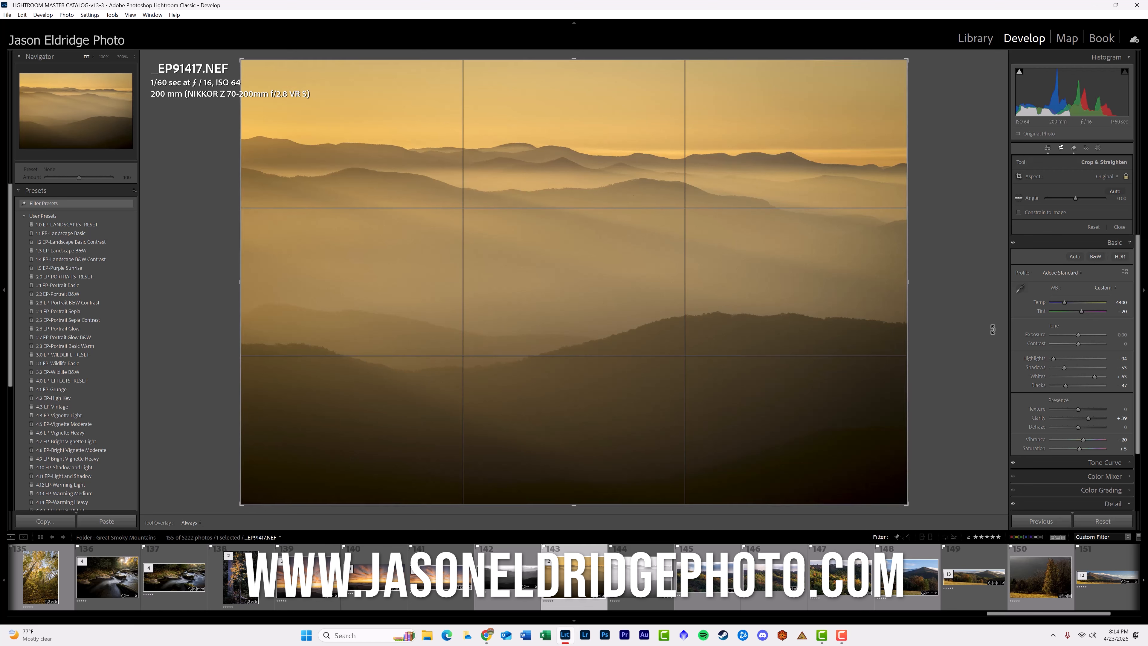